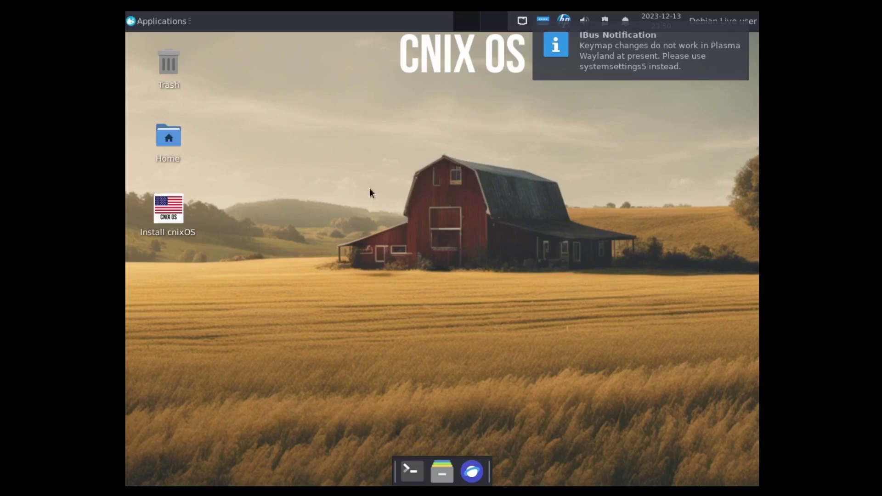
- Dismiss the IBus keymap notification and select the Install cnixOS desktop launcher
{"action": "left_click", "coordinate": [669, 36]}
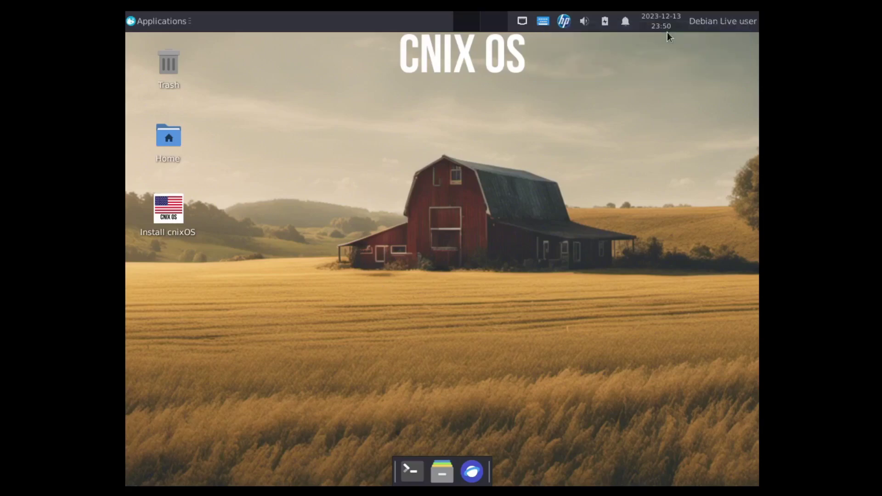
{"action": "left_click", "coordinate": [164, 205]}
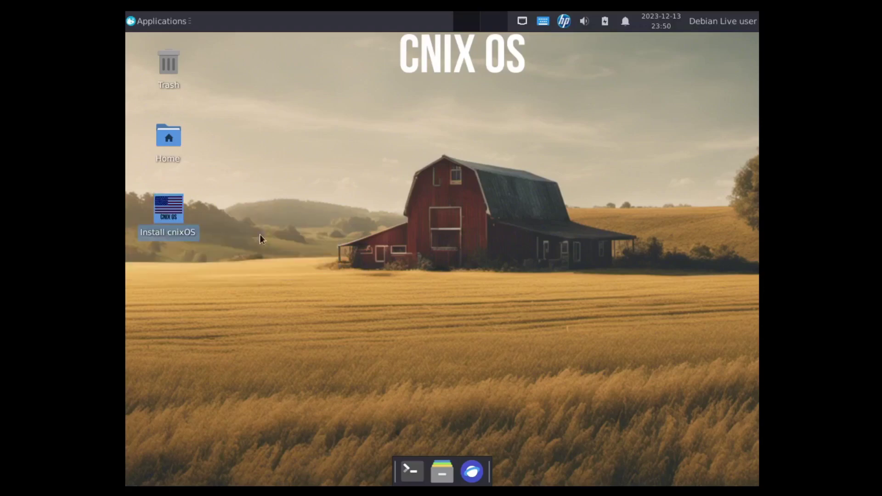
- Launch the cnixOS installer despite the untrusted-launcher warning and continue past the welcome page
{"action": "double_click", "coordinate": [168, 214]}
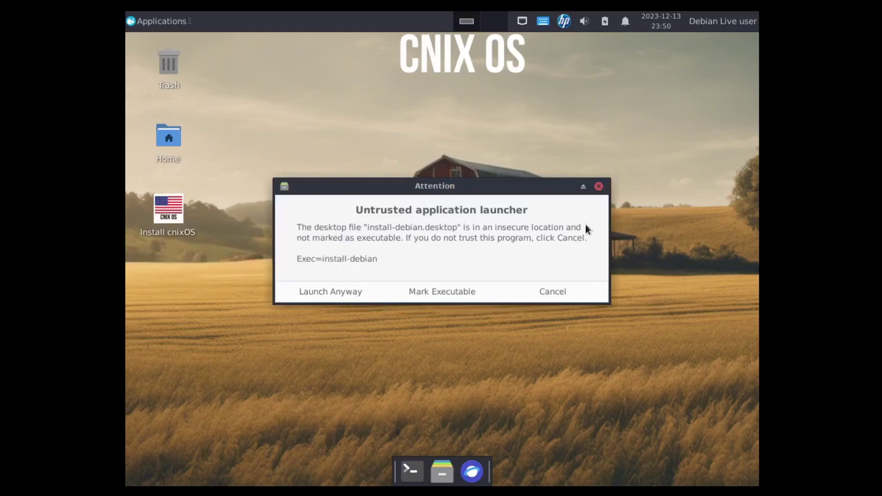
{"action": "left_click", "coordinate": [320, 296]}
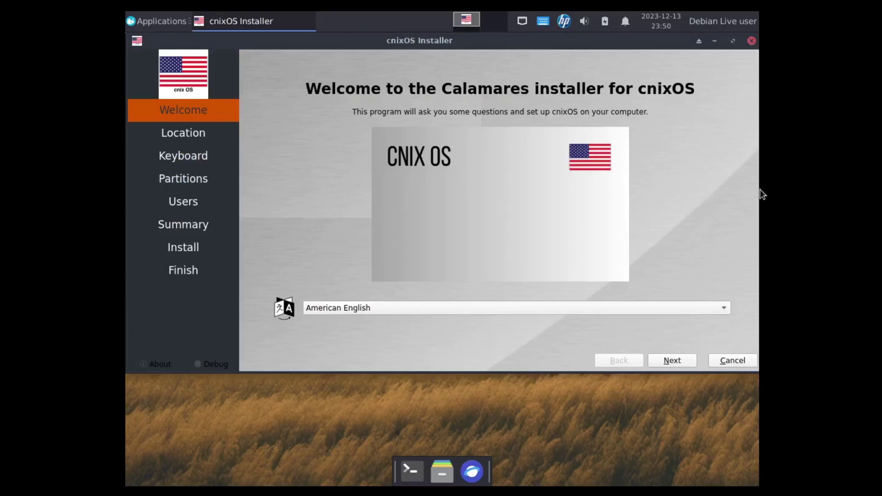
{"action": "left_click", "coordinate": [671, 361]}
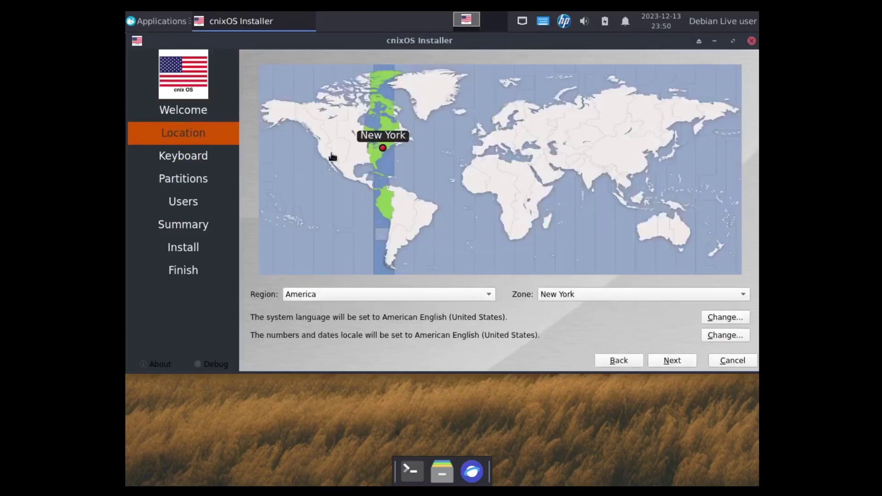
- Set the timezone to America/Los Angeles and keep the English (US) keyboard layout
{"action": "left_click", "coordinate": [322, 157]}
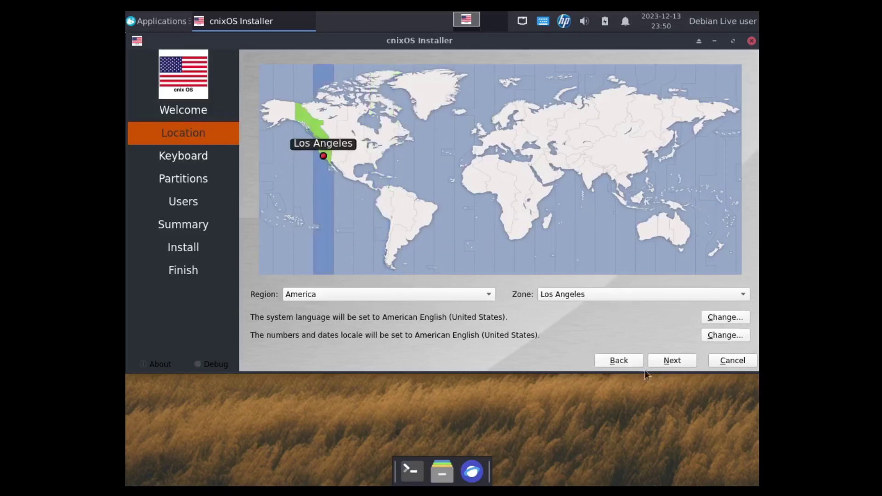
{"action": "left_click", "coordinate": [668, 361]}
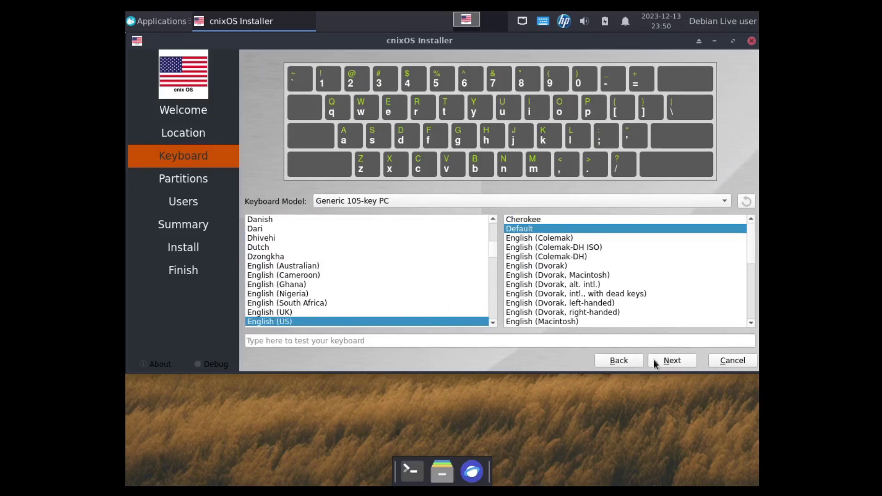
{"action": "left_click", "coordinate": [679, 364]}
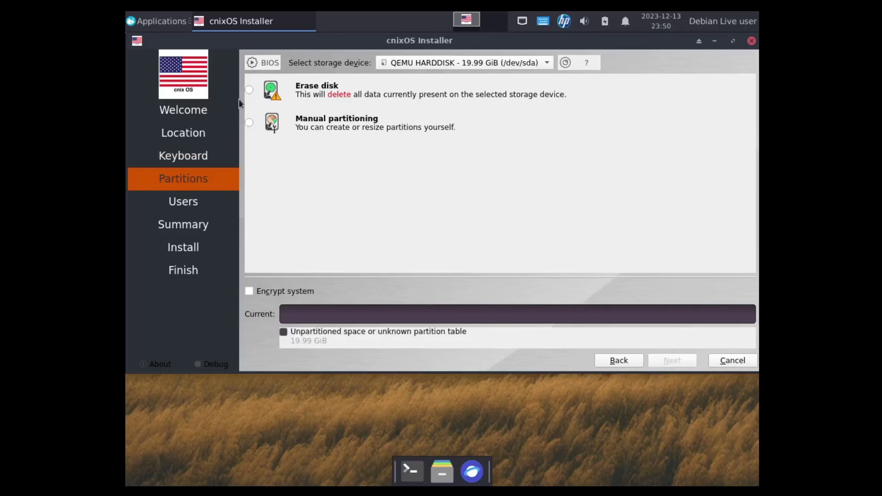
- Choose Erase disk, then create the user account with a matching password and automatic login
{"action": "left_click", "coordinate": [249, 90]}
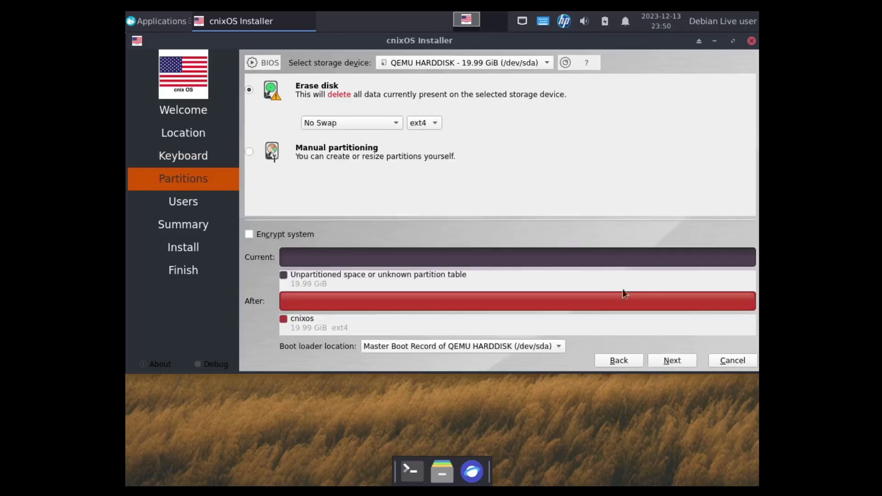
{"action": "left_click", "coordinate": [666, 359]}
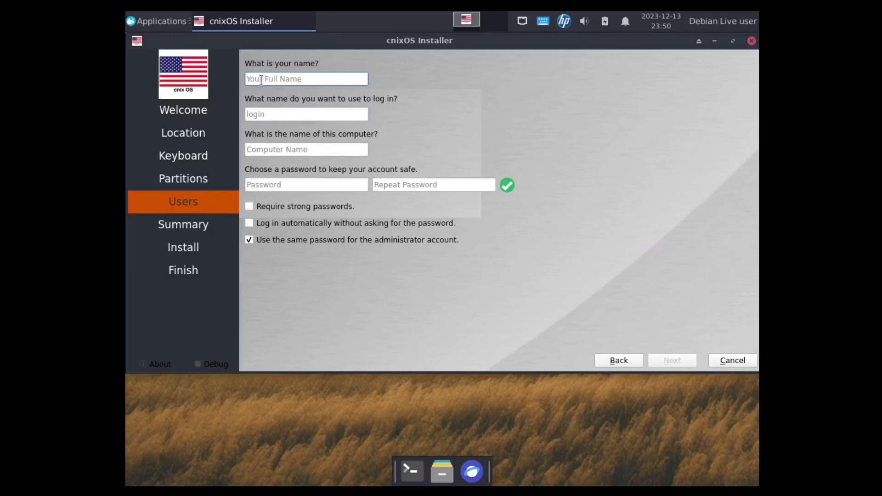
{"action": "type", "text": "Li"}
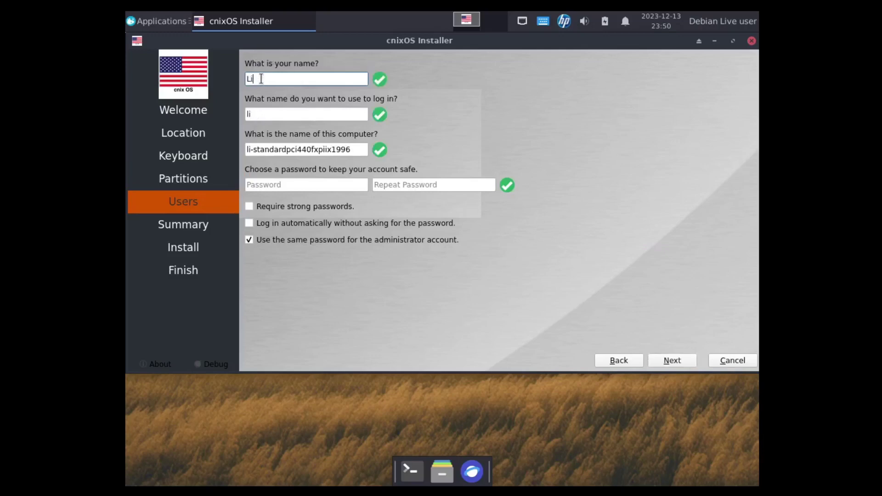
{"action": "type", "text": "nuxHub"}
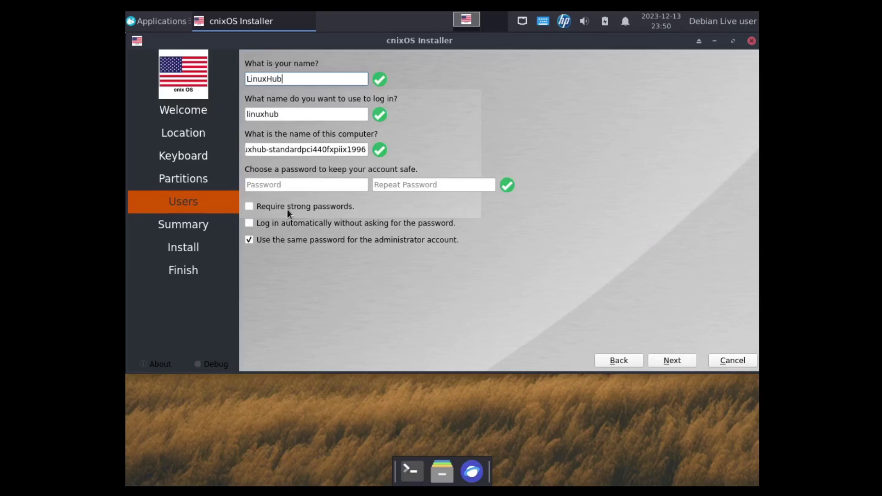
{"action": "left_click", "coordinate": [262, 184]}
{"action": "type", "text": "••"}
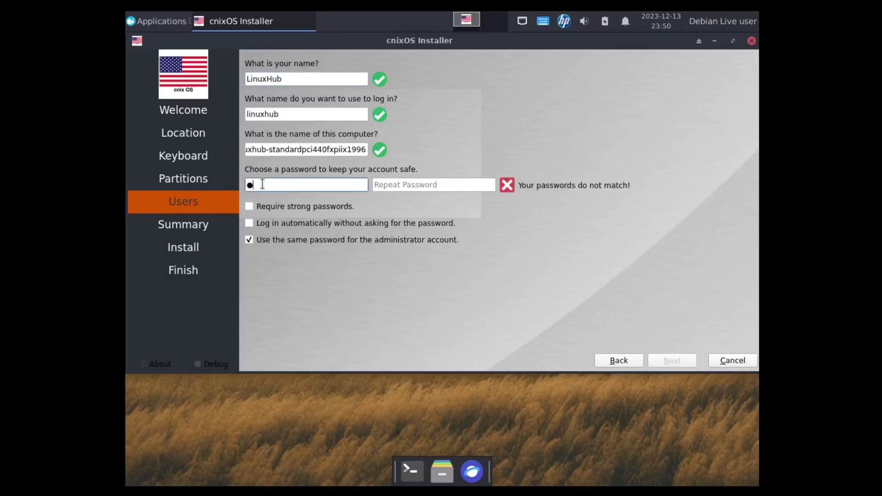
{"action": "left_click", "coordinate": [402, 185]}
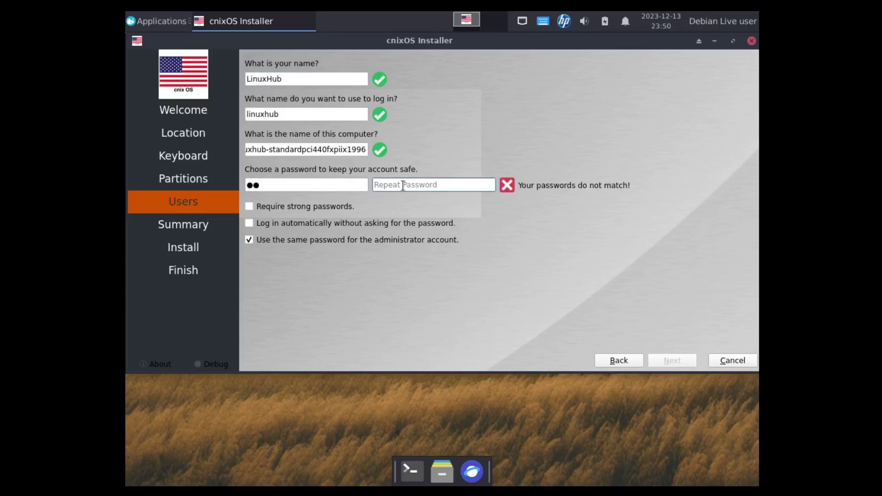
{"action": "type", "text": "••"}
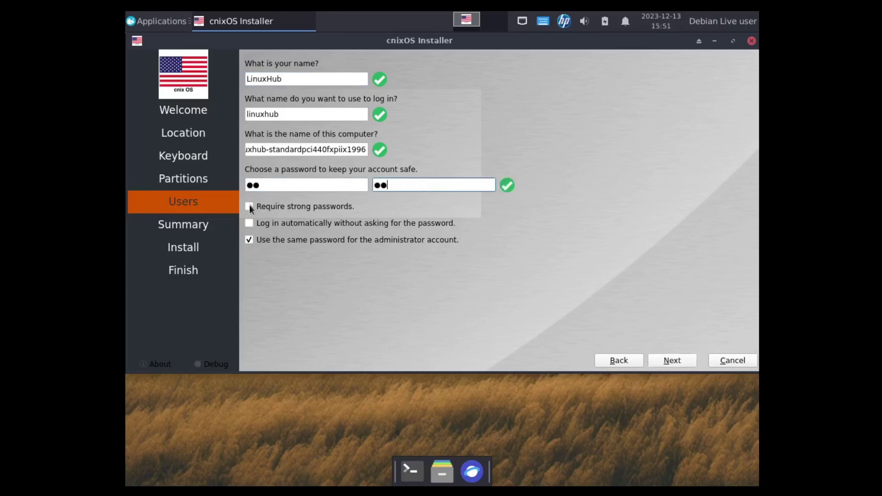
{"action": "left_click", "coordinate": [248, 224]}
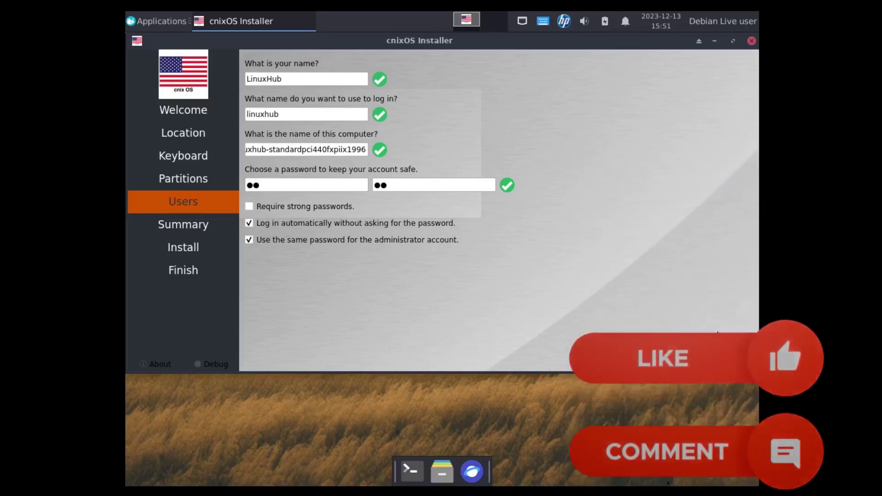
- Confirm the summary, install cnixOS, and finish with Restart now to reboot
{"action": "left_click", "coordinate": [672, 361]}
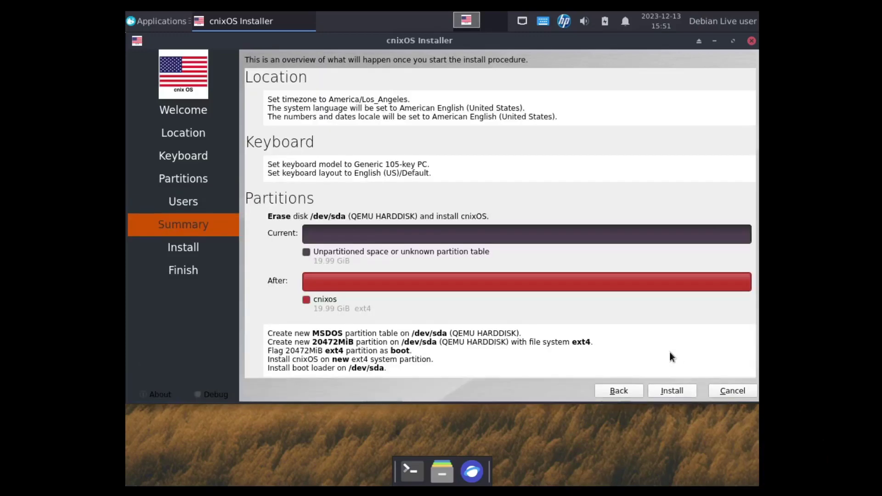
{"action": "left_click", "coordinate": [669, 388]}
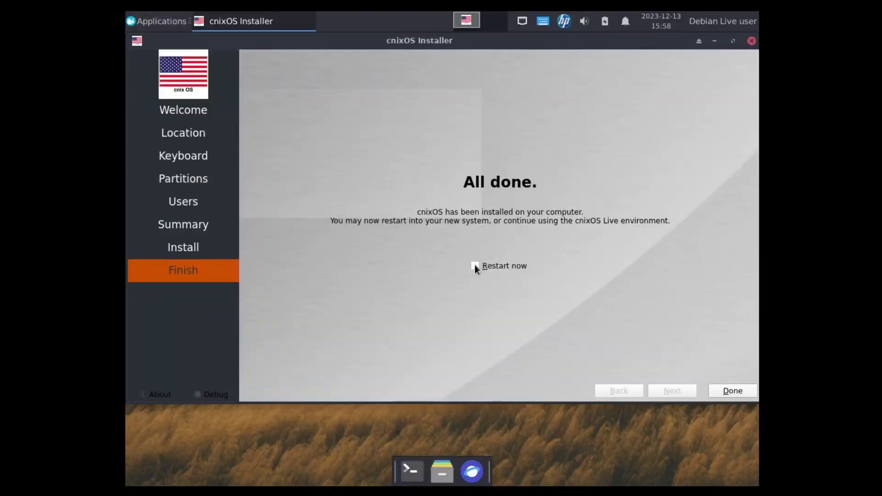
{"action": "left_click", "coordinate": [726, 390]}
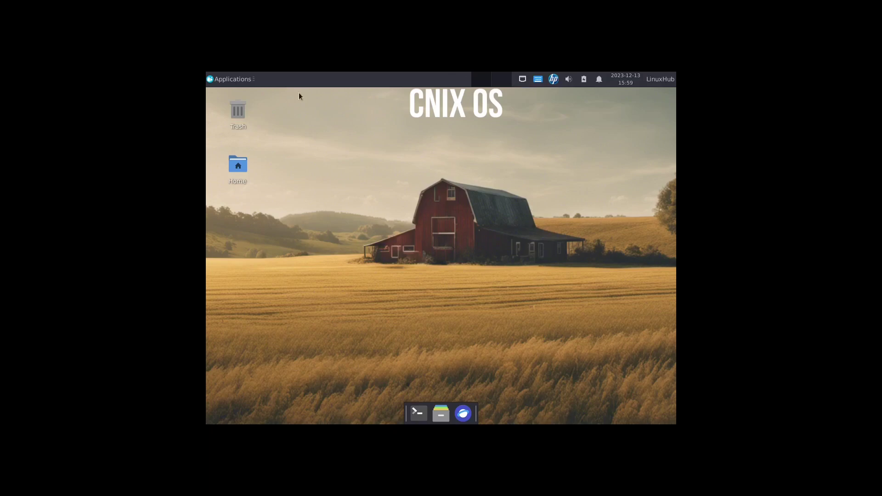
- Change the Xfce display resolution to 1920x1080, keep the configuration, and close Display settings
{"action": "left_click", "coordinate": [222, 80]}
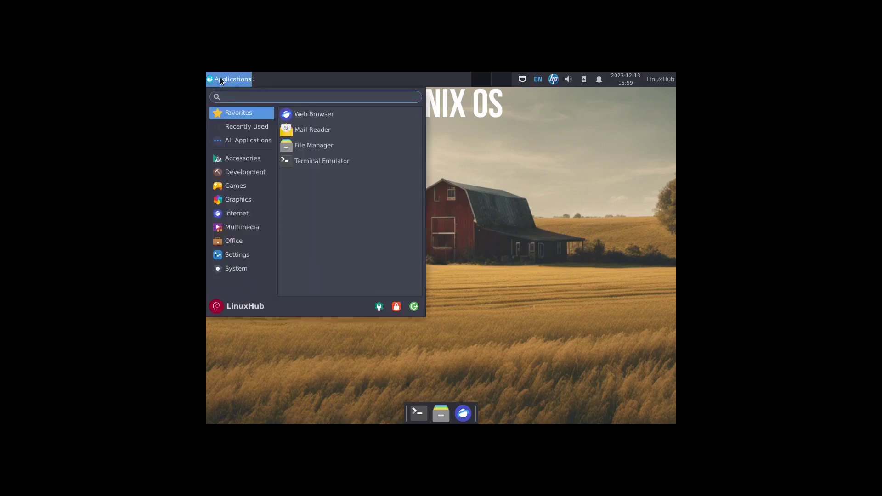
{"action": "left_click", "coordinate": [379, 307]}
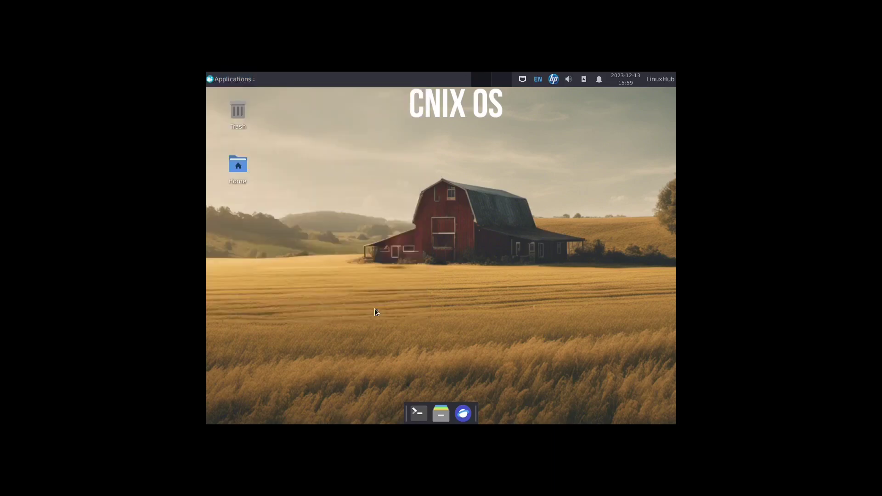
{"action": "left_click", "coordinate": [427, 288]}
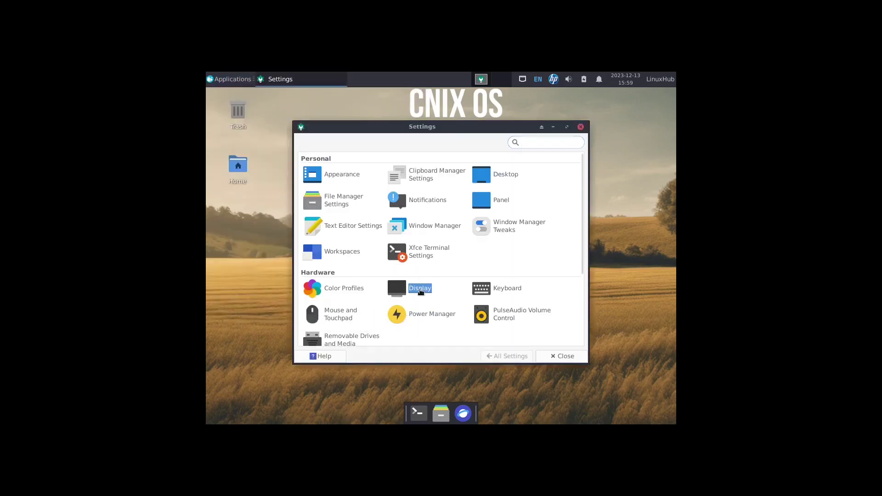
{"action": "left_click", "coordinate": [562, 180]}
{"action": "left_click", "coordinate": [562, 181]}
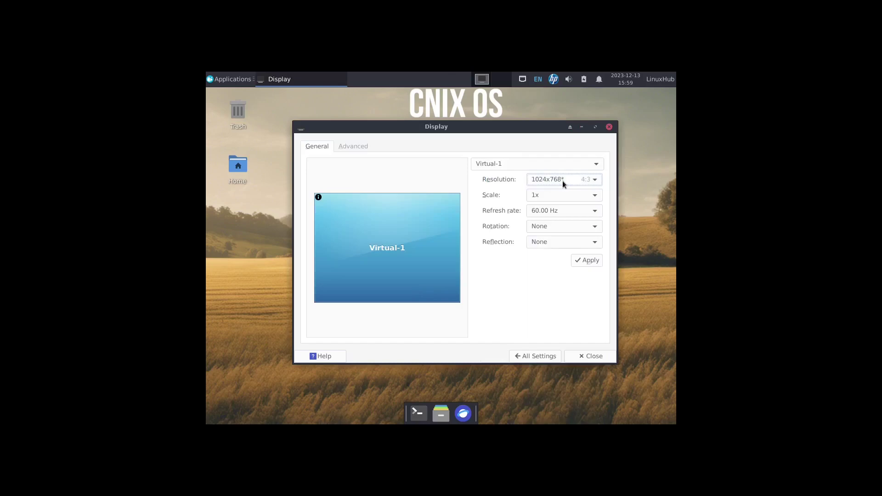
{"action": "left_click", "coordinate": [563, 181]}
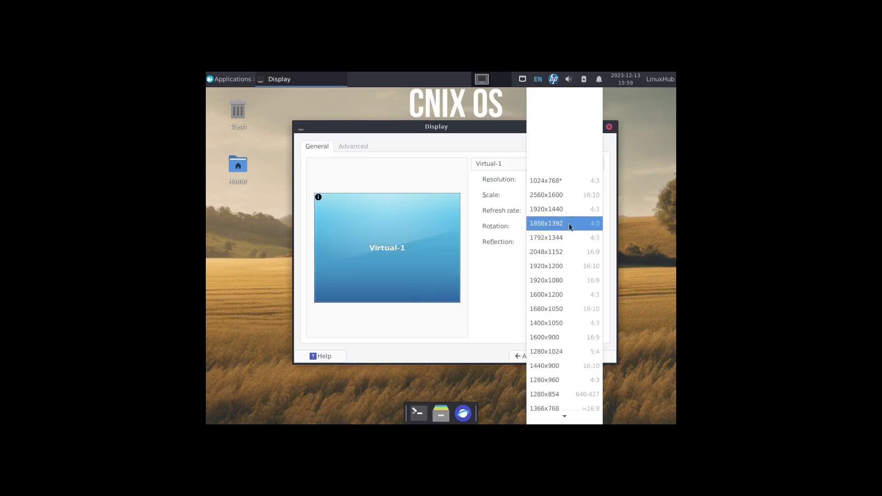
{"action": "left_click", "coordinate": [537, 280]}
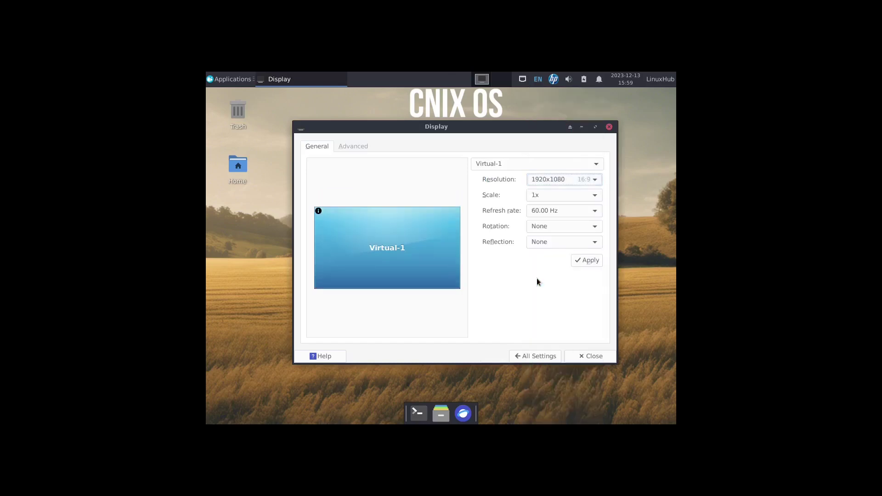
{"action": "left_click", "coordinate": [578, 265]}
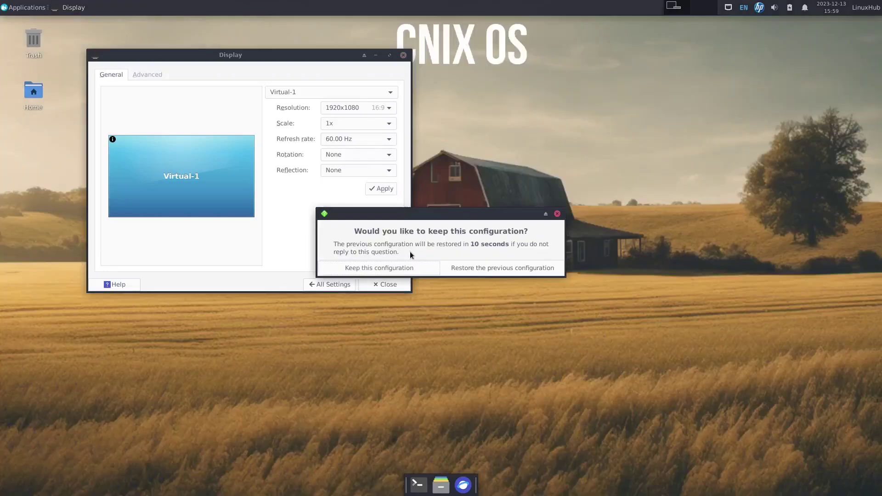
{"action": "left_click", "coordinate": [389, 271]}
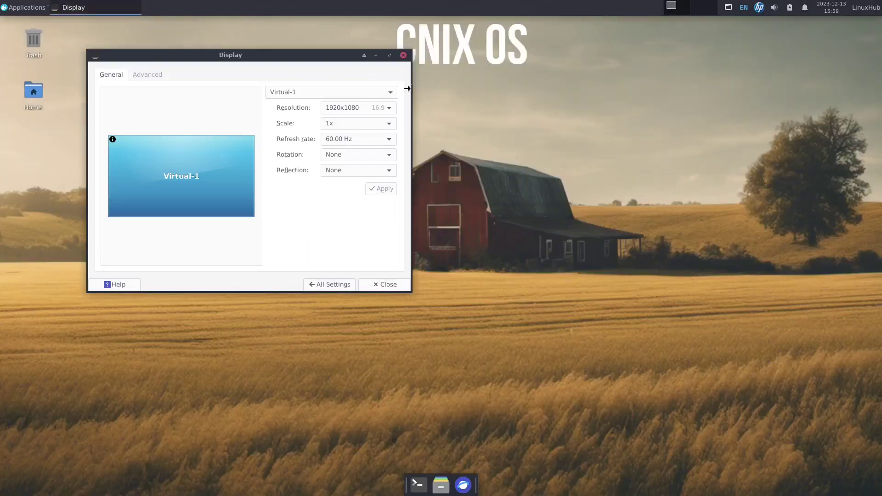
{"action": "left_click", "coordinate": [380, 284]}
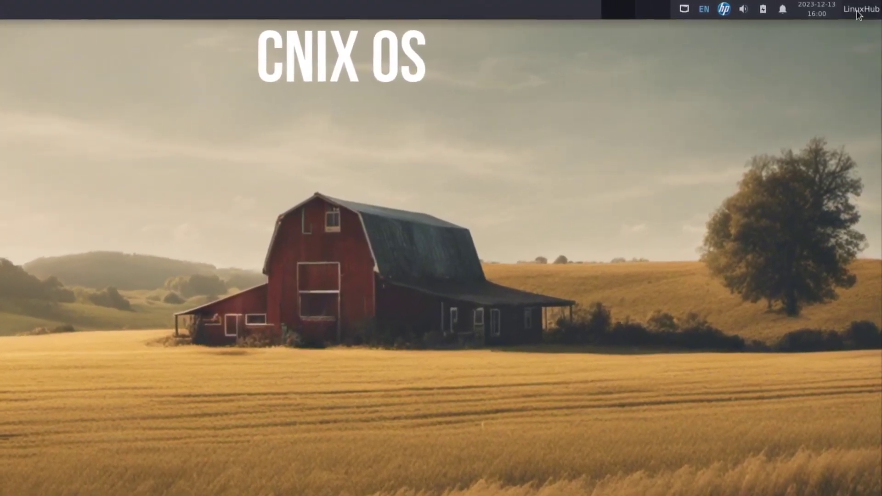
- Peek at the session menu and the December 2023 calendar, then show the empty notifications list
{"action": "left_click", "coordinate": [859, 13]}
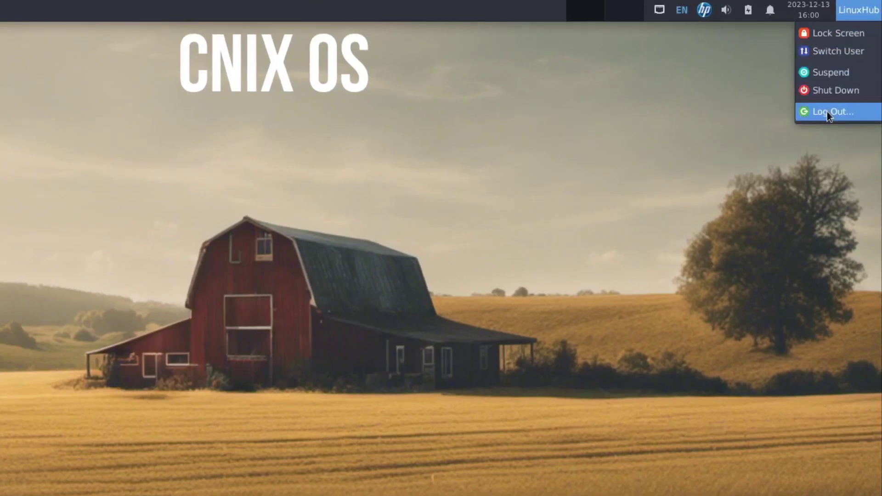
{"action": "left_click", "coordinate": [805, 14]}
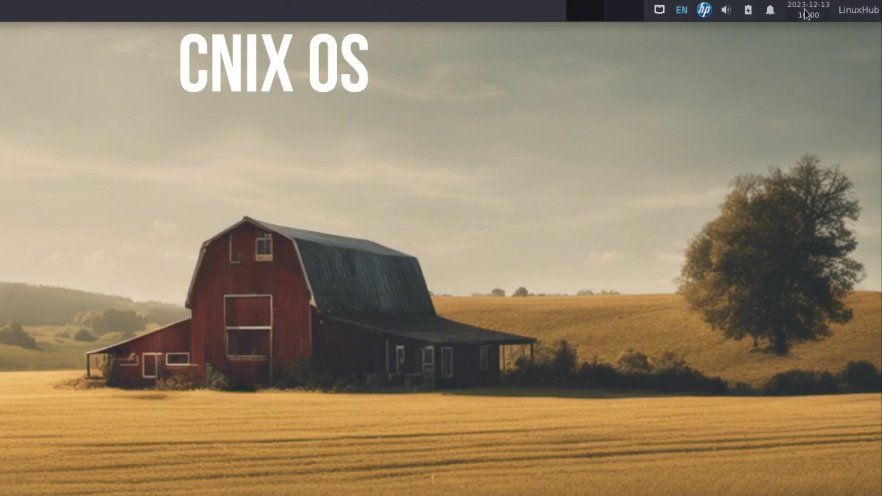
{"action": "left_click", "coordinate": [805, 14]}
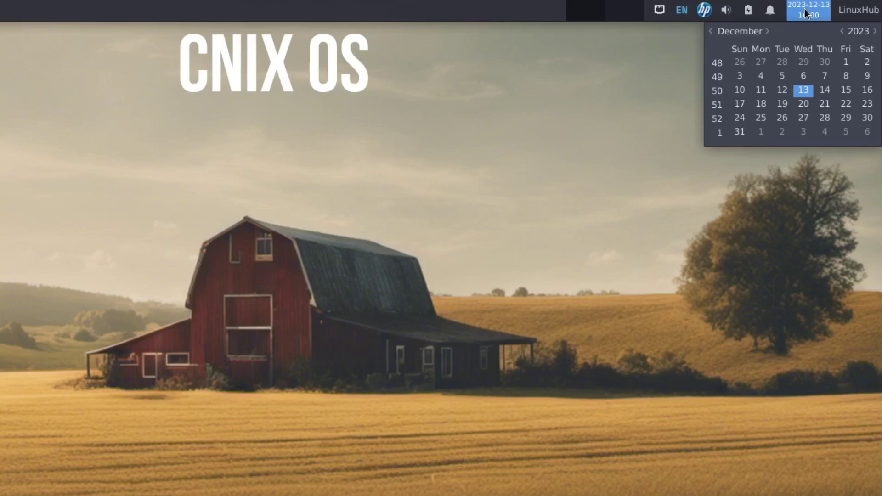
{"action": "left_click", "coordinate": [804, 13]}
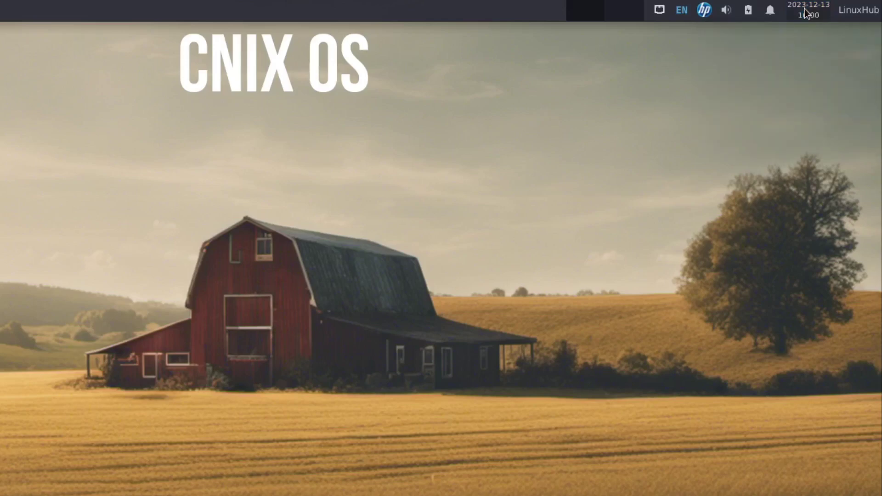
{"action": "left_click", "coordinate": [771, 13]}
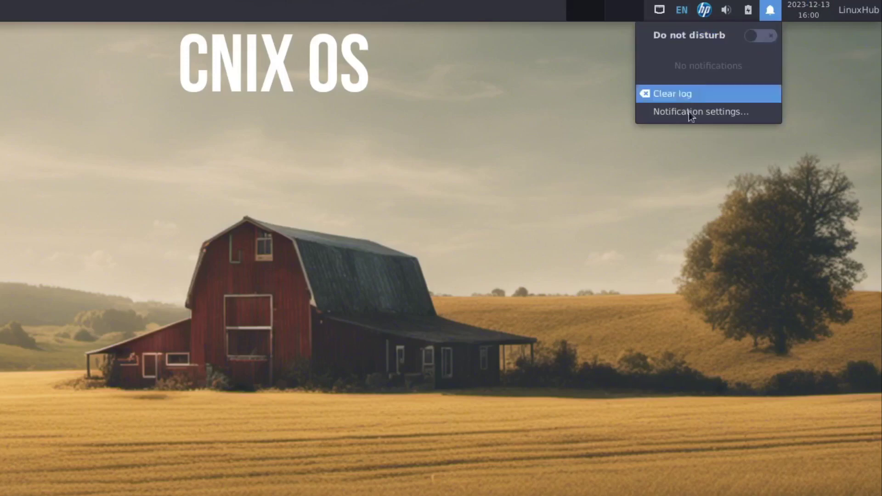
- Close the notifications and check the presentation mode and volume tray popups
{"action": "left_click", "coordinate": [771, 8]}
{"action": "left_click", "coordinate": [748, 10]}
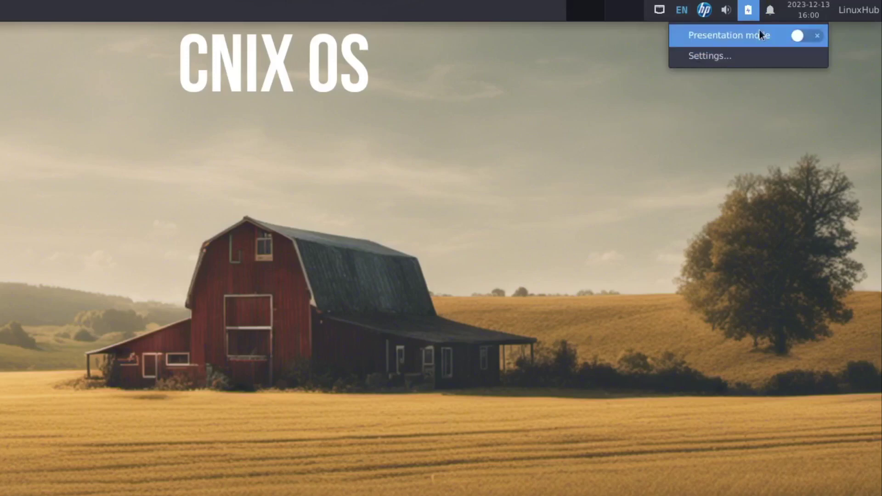
{"action": "left_click", "coordinate": [747, 9]}
{"action": "left_click", "coordinate": [726, 10]}
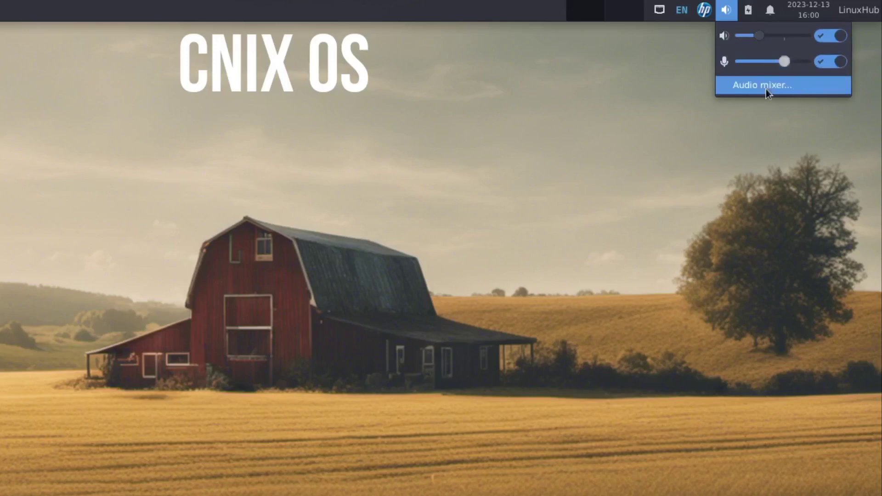
{"action": "left_click", "coordinate": [726, 10]}
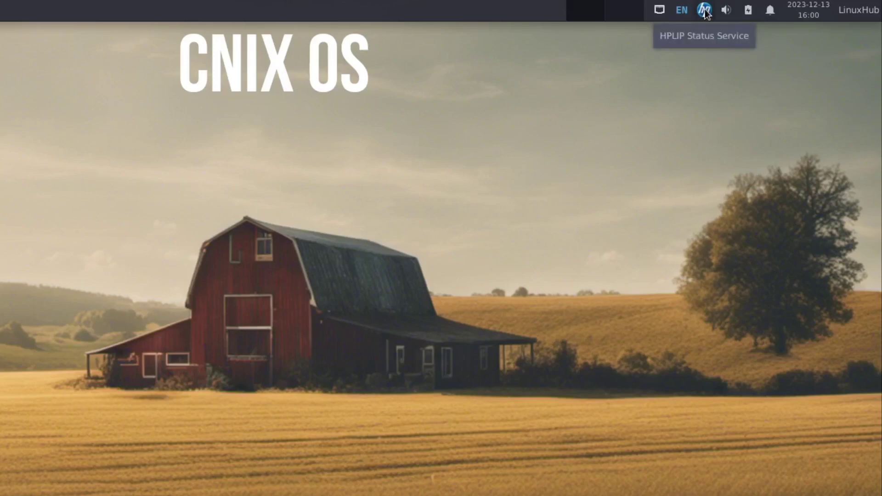
- Quit the HPLIP Status Service and view the Wired connection 1 network options
{"action": "left_click", "coordinate": [706, 12]}
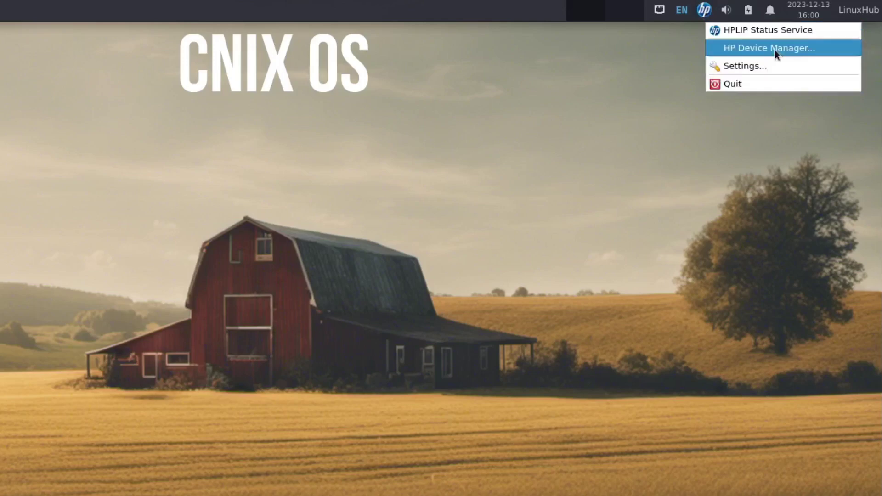
{"action": "left_click", "coordinate": [703, 9]}
{"action": "left_click", "coordinate": [732, 84]}
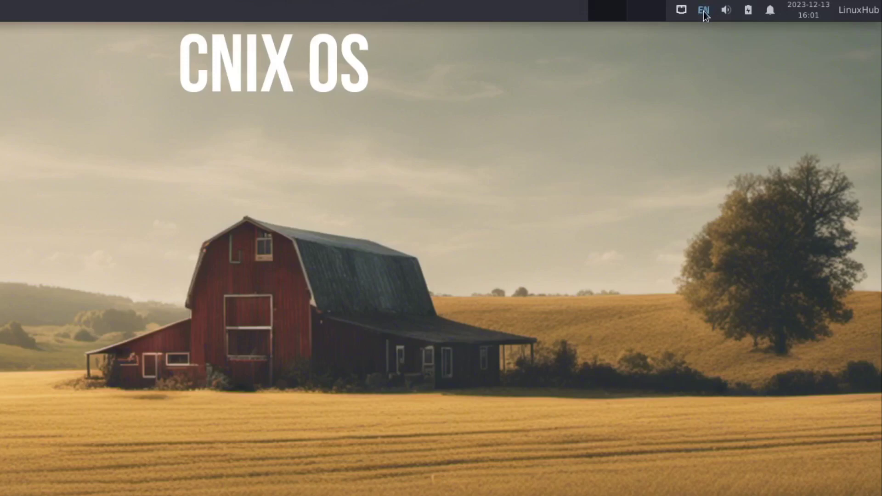
{"action": "left_click", "coordinate": [681, 10]}
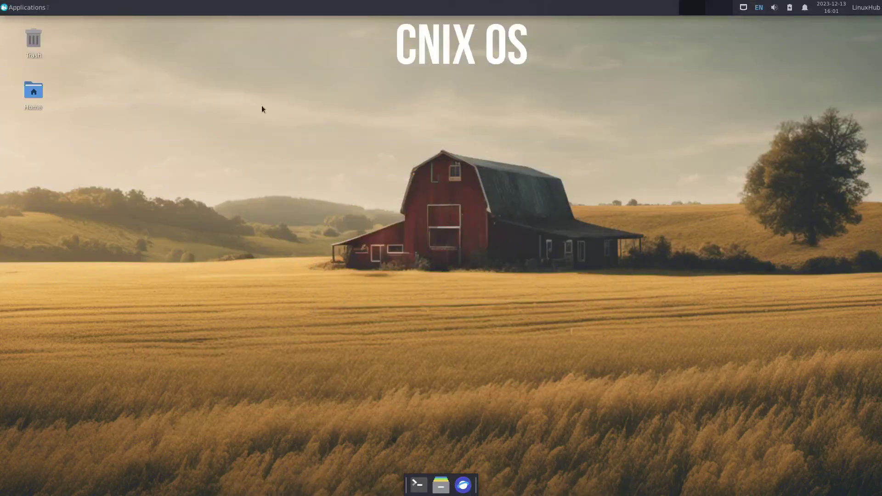
- In the applications menu, view Favorites, Recently Used and All Applications
{"action": "left_click", "coordinate": [13, 9]}
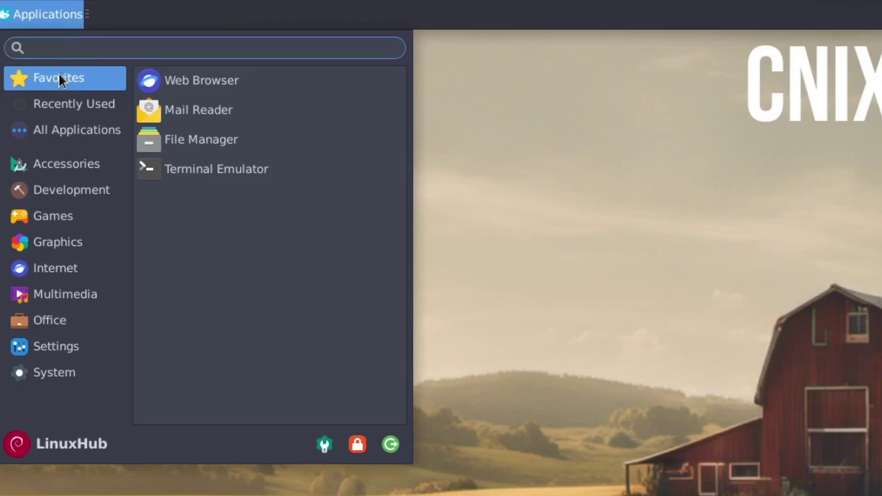
{"action": "left_click", "coordinate": [70, 103]}
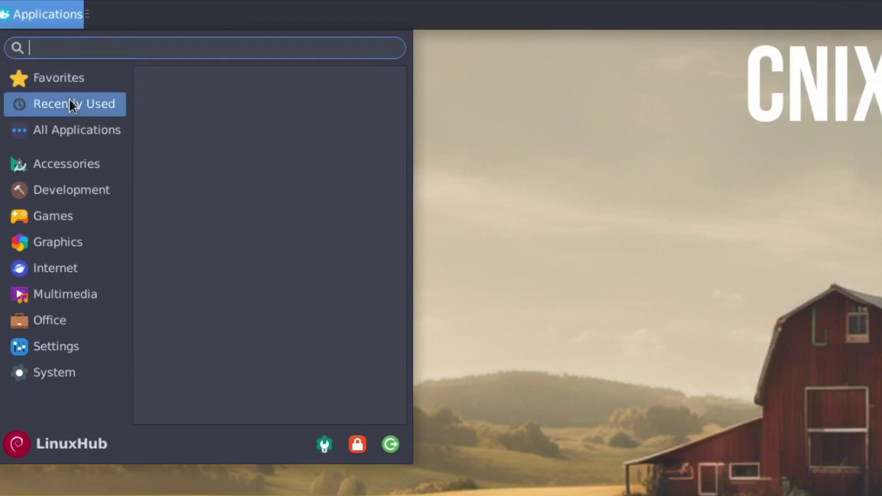
{"action": "left_click", "coordinate": [61, 81]}
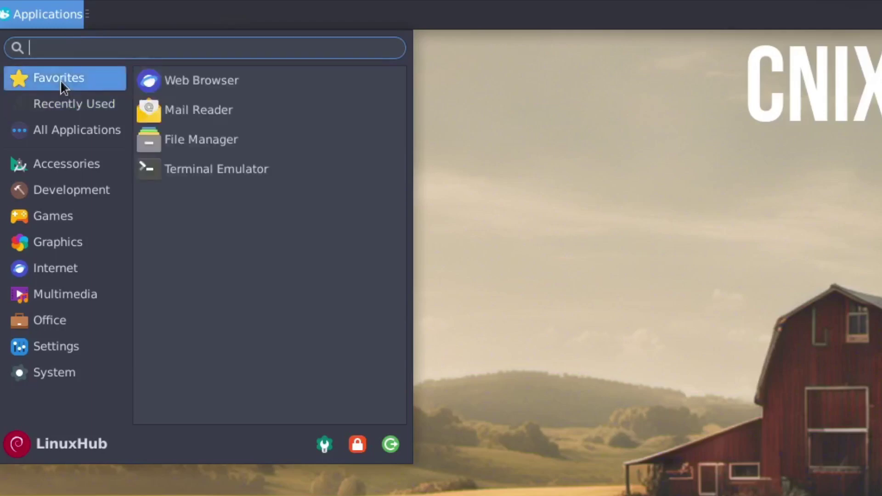
{"action": "left_click", "coordinate": [51, 105]}
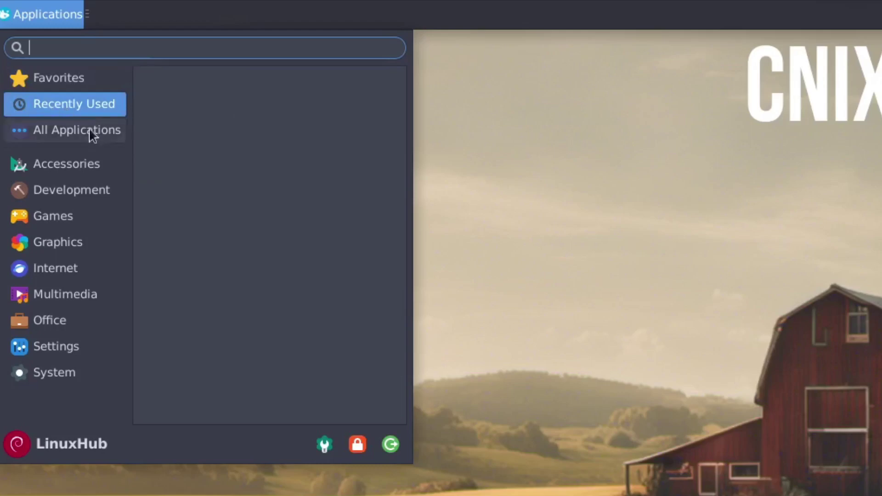
{"action": "left_click", "coordinate": [58, 131]}
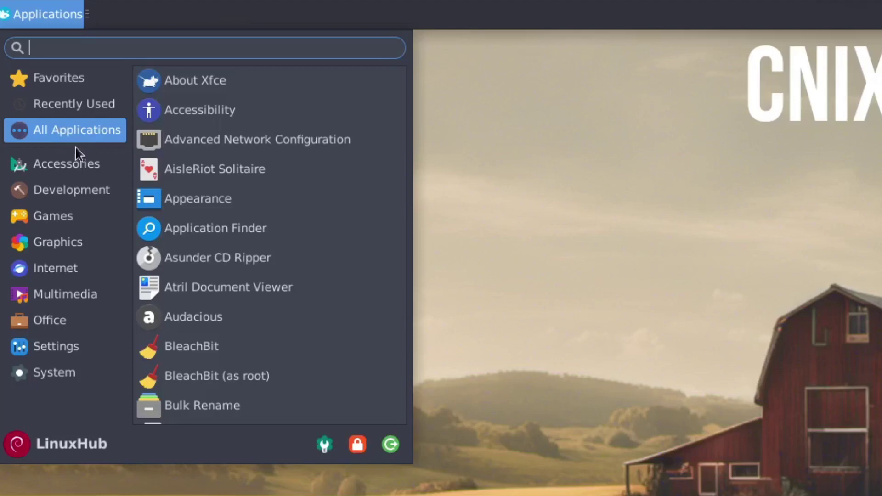
- Browse each category from Accessories through System, ending back on Accessories
{"action": "left_click", "coordinate": [60, 164]}
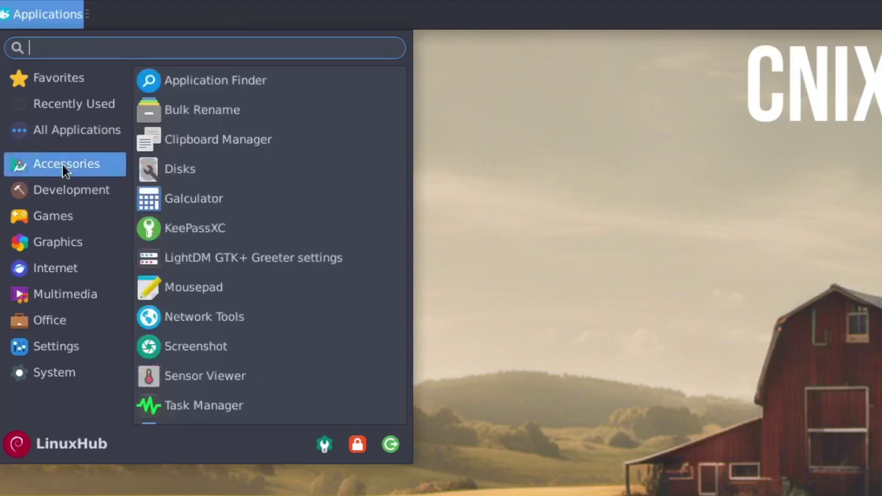
{"action": "left_click", "coordinate": [44, 188]}
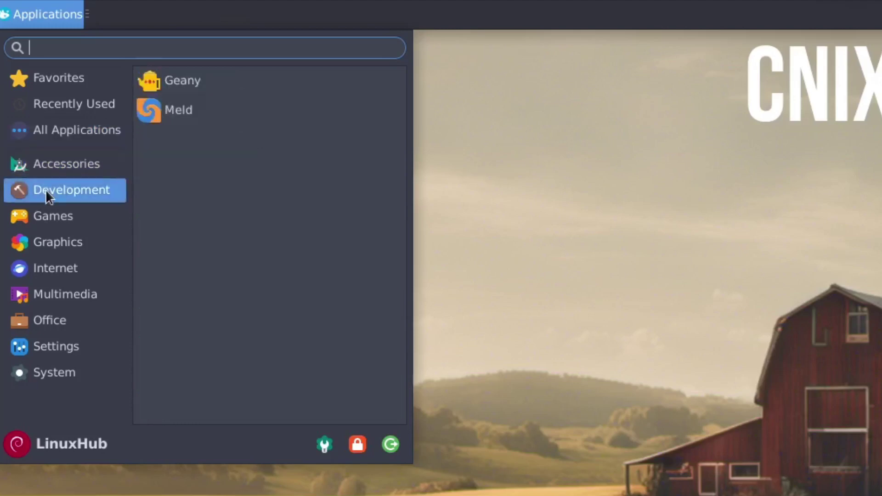
{"action": "left_click", "coordinate": [53, 210]}
{"action": "left_click", "coordinate": [61, 243]}
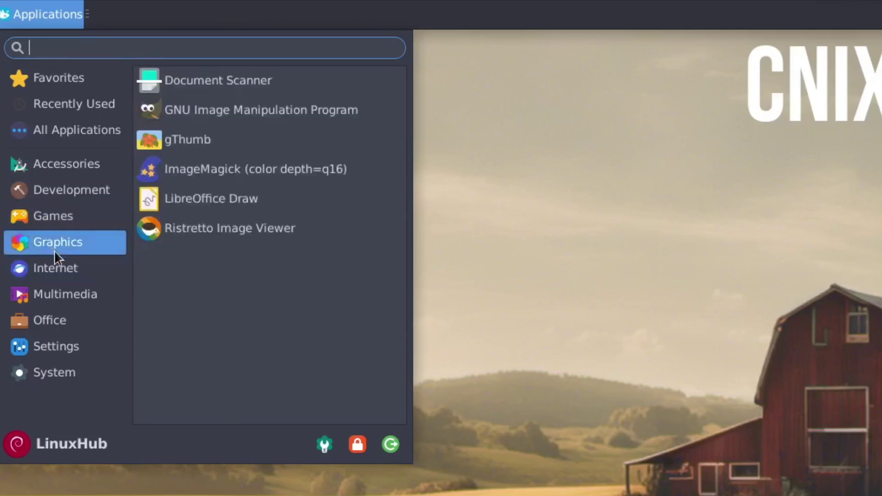
{"action": "left_click", "coordinate": [48, 263]}
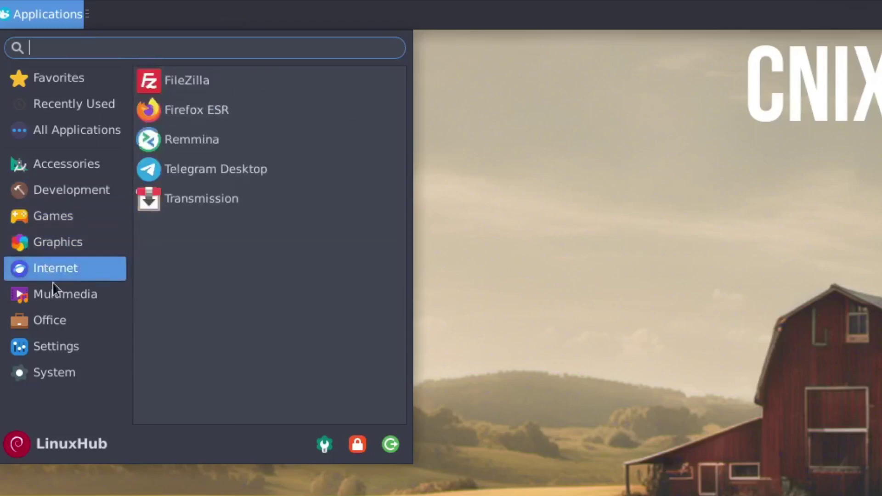
{"action": "left_click", "coordinate": [58, 298]}
{"action": "left_click", "coordinate": [51, 317]}
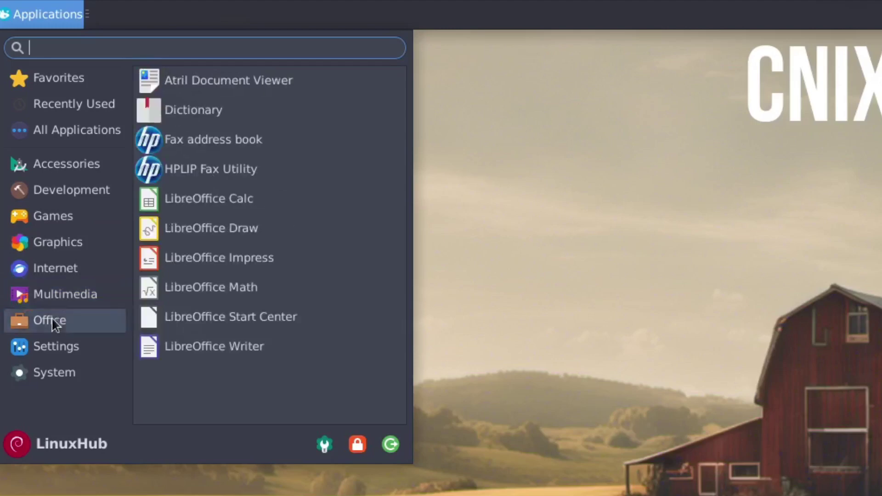
{"action": "left_click", "coordinate": [55, 345]}
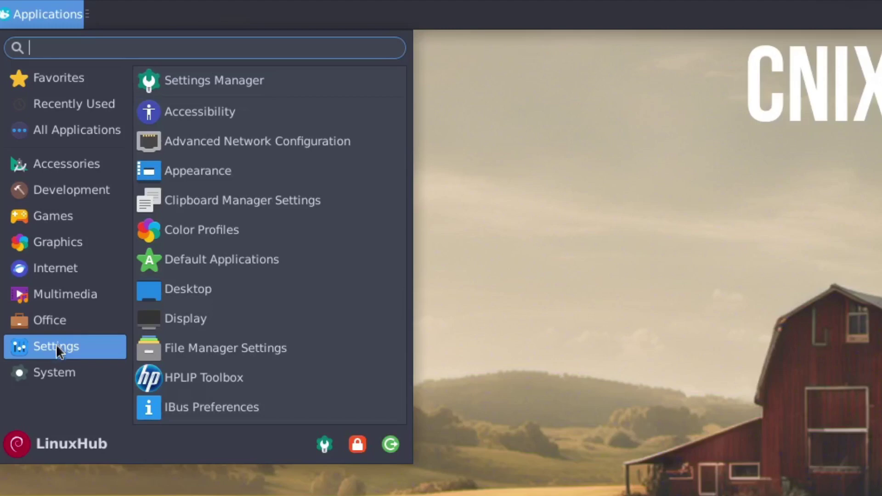
{"action": "left_click", "coordinate": [55, 372]}
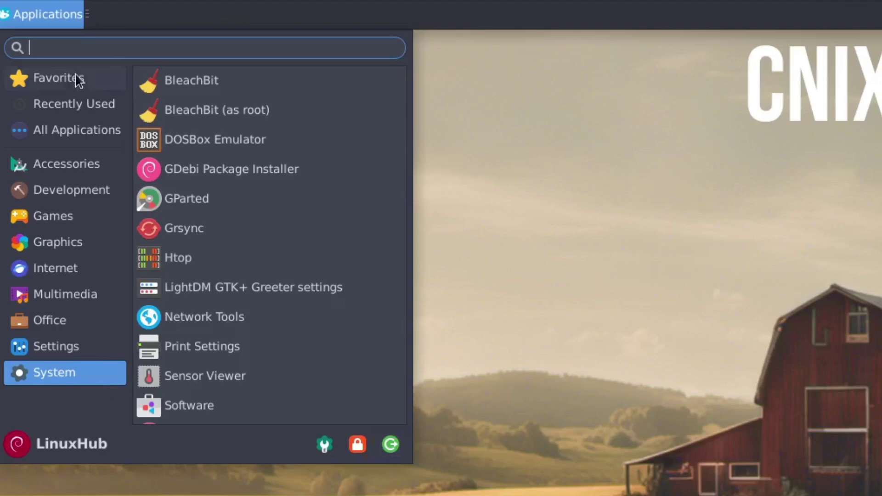
{"action": "mouse_move", "coordinate": [50, 170]}
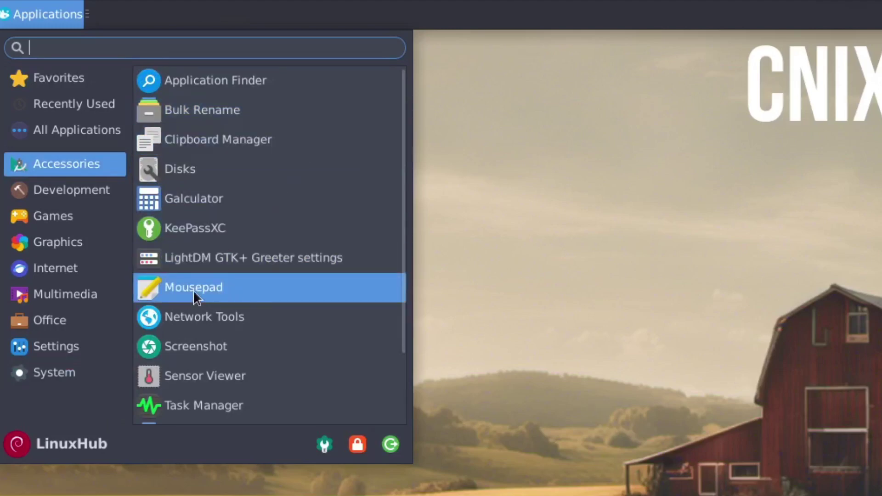
{"action": "scroll", "coordinate": [294, 335], "scroll_direction": "down", "scroll_amount": 2}
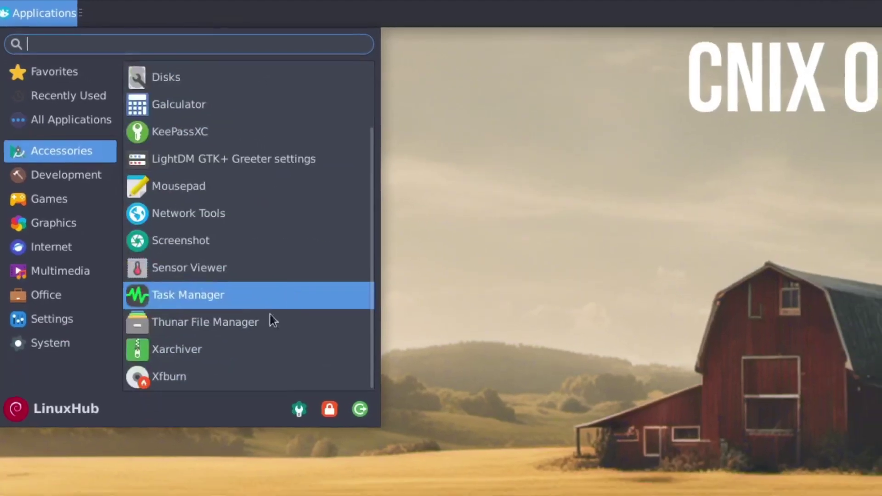
{"action": "scroll", "coordinate": [264, 317], "scroll_direction": "up", "scroll_amount": 2}
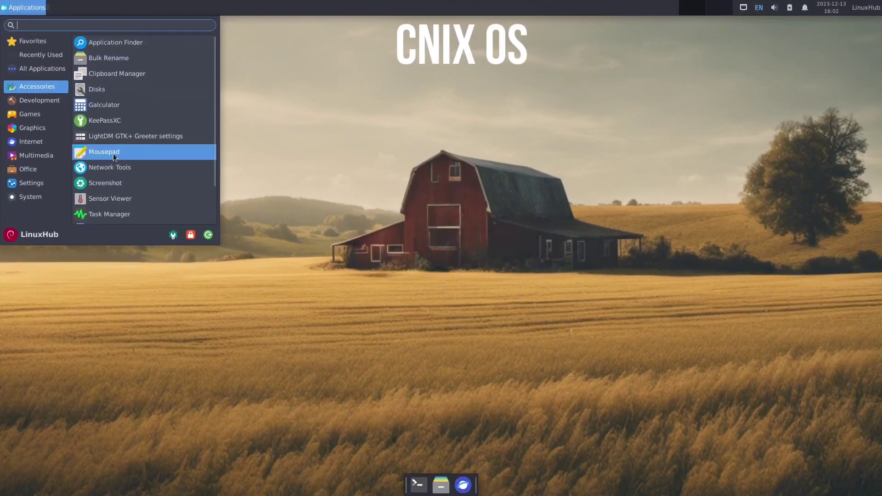
- Open Mousepad maximized, check its About box showing version 0.5.10, and close it
{"action": "left_click", "coordinate": [113, 154]}
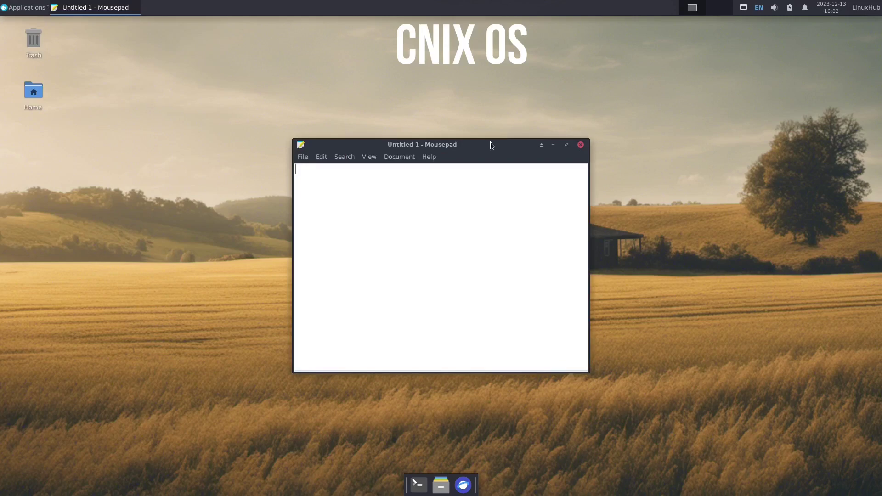
{"action": "double_click", "coordinate": [491, 145]}
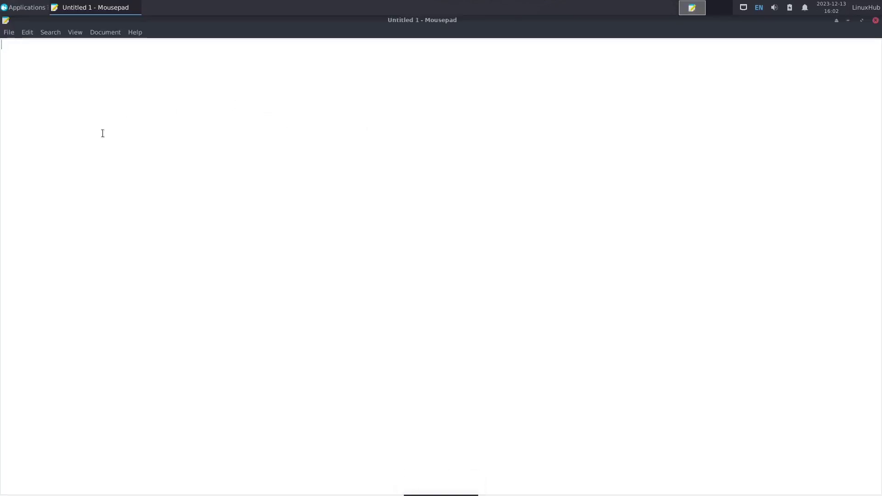
{"action": "left_click", "coordinate": [136, 33]}
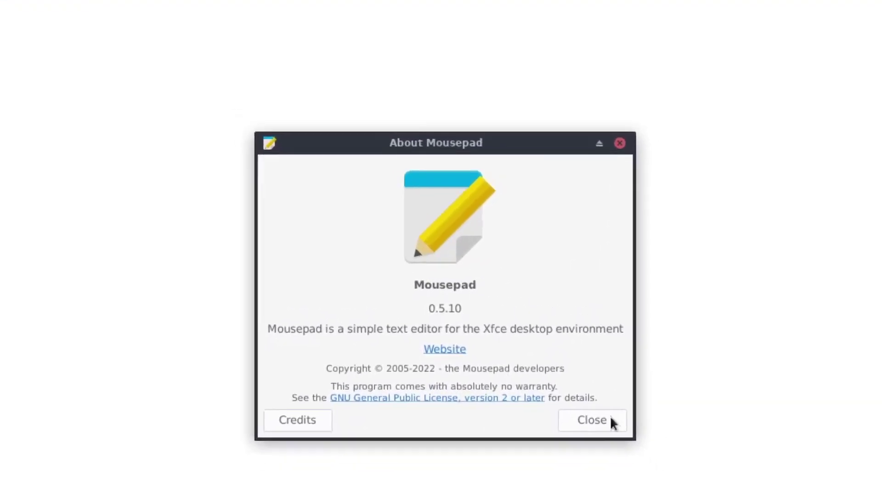
{"action": "left_click", "coordinate": [594, 420]}
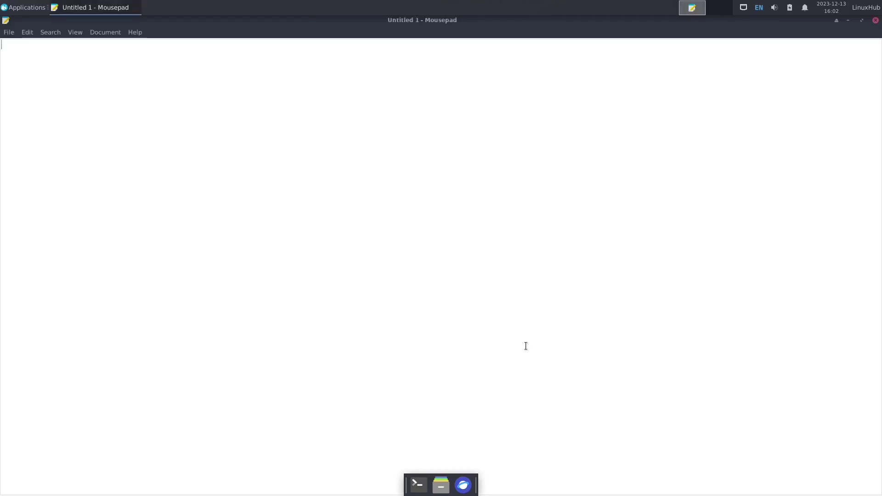
{"action": "left_click", "coordinate": [876, 21]}
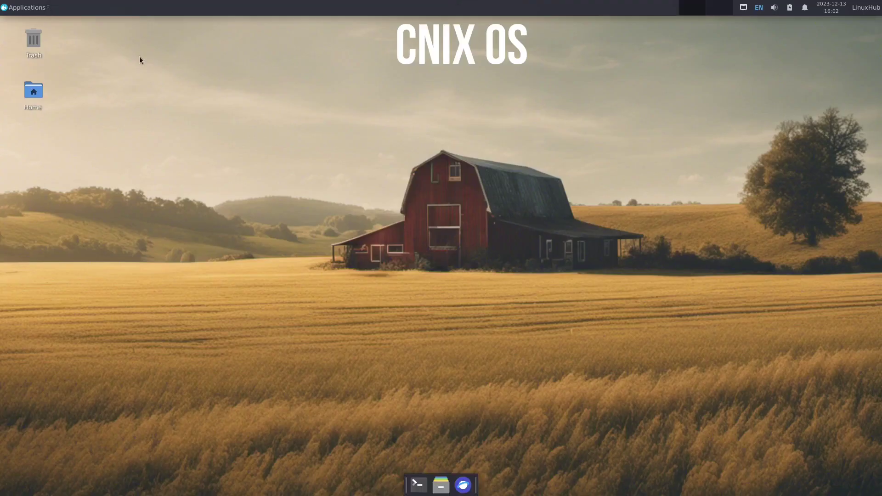
- Launch Geany from the Development category and maximize its window
{"action": "left_click", "coordinate": [16, 9]}
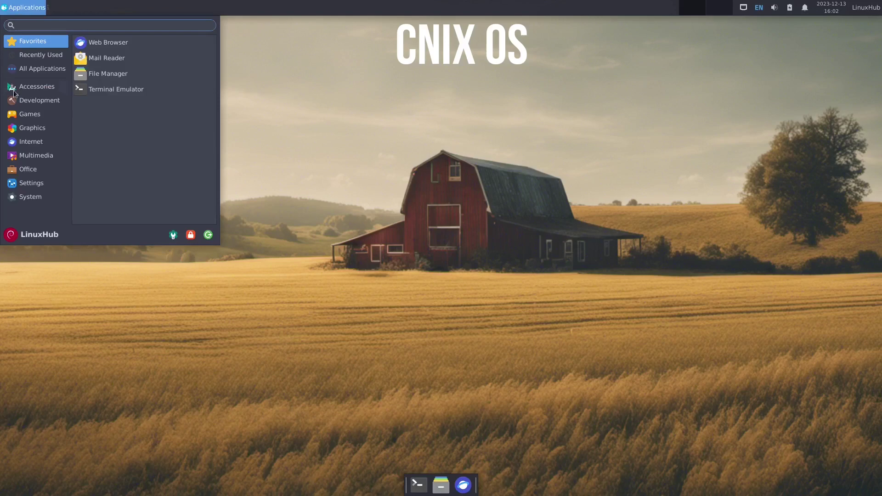
{"action": "left_click", "coordinate": [44, 101]}
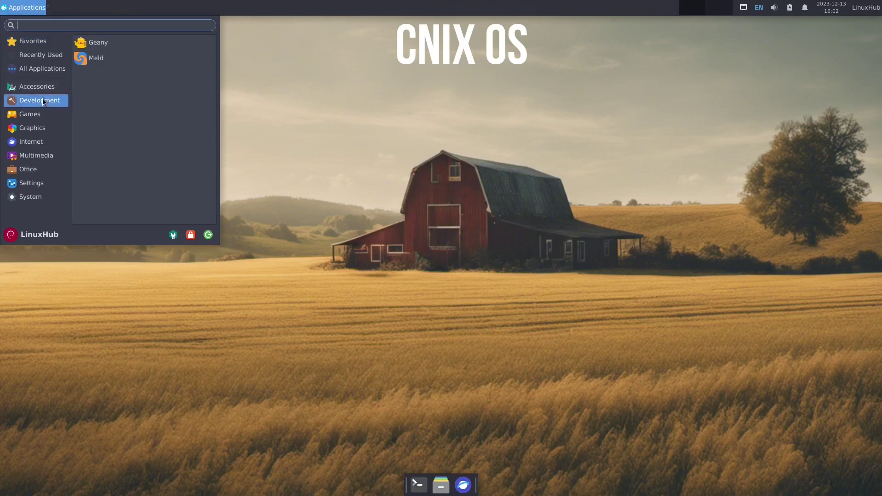
{"action": "left_click", "coordinate": [93, 42]}
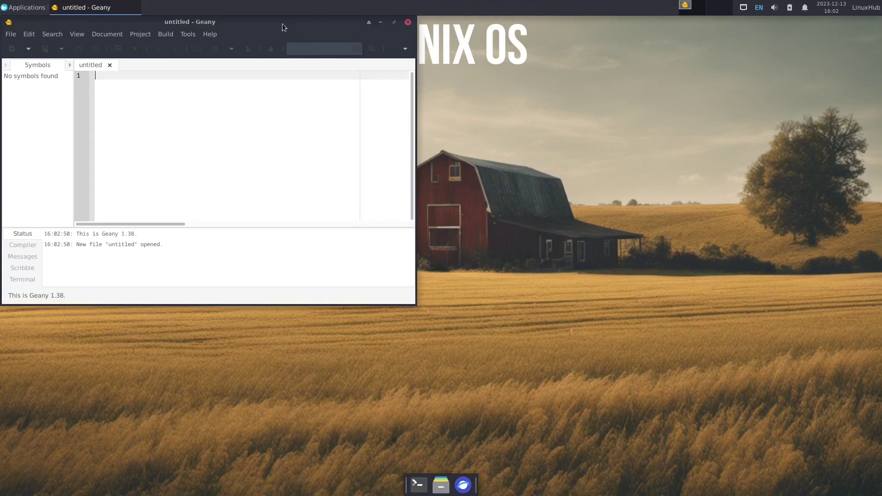
{"action": "double_click", "coordinate": [282, 23]}
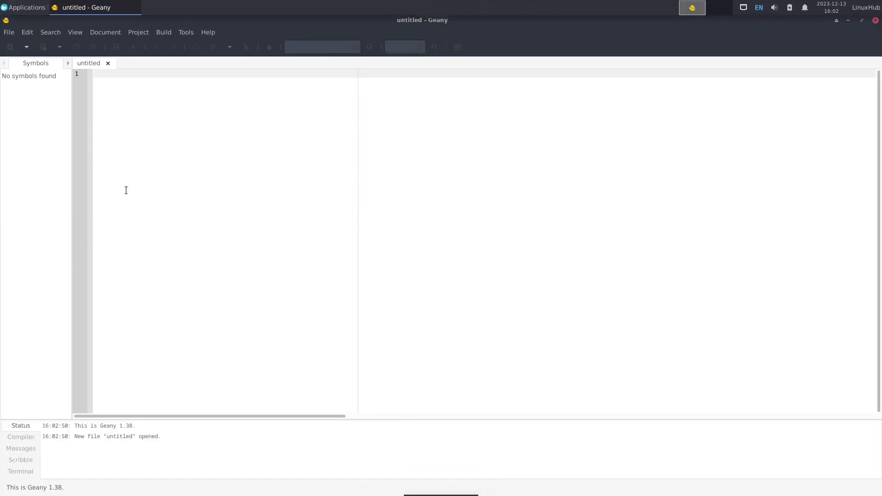
- View Geany's About information showing version 1.38, then close Geany
{"action": "left_click", "coordinate": [210, 33]}
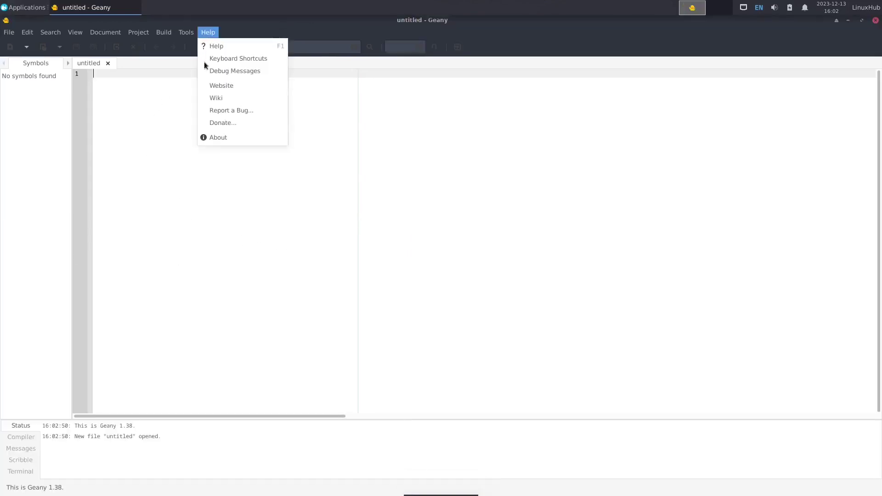
{"action": "left_click", "coordinate": [233, 138]}
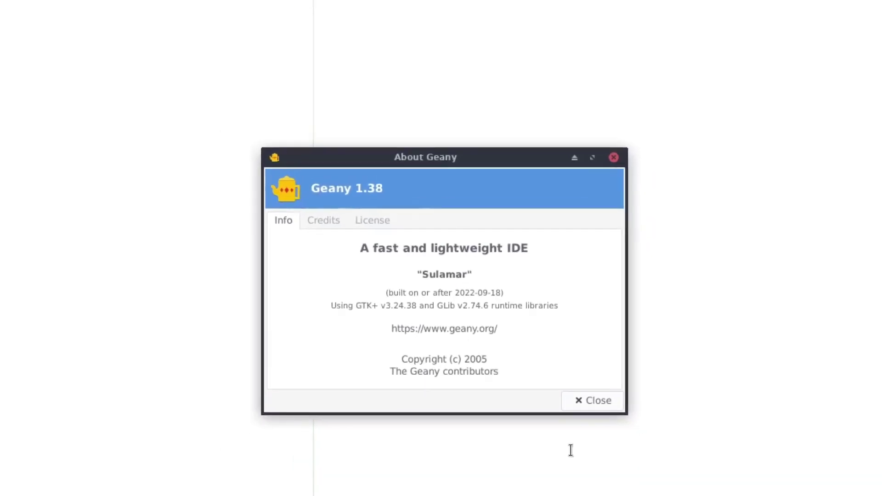
{"action": "left_click", "coordinate": [592, 400]}
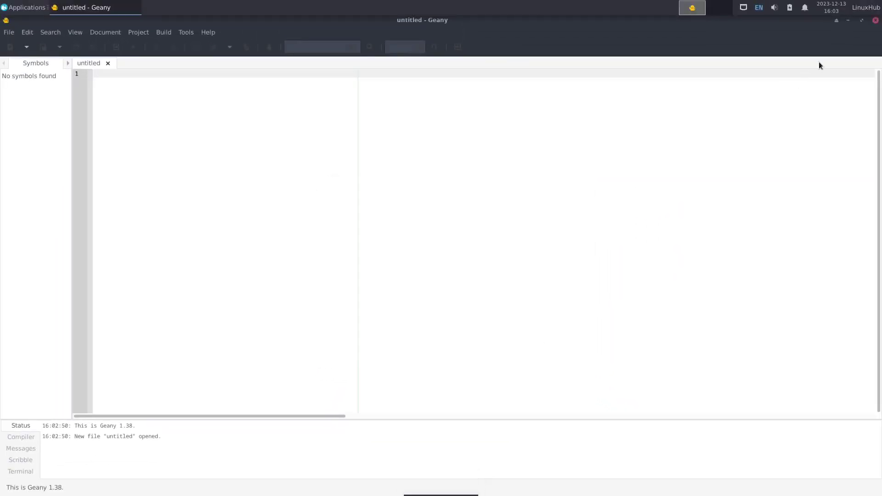
{"action": "left_click", "coordinate": [876, 21]}
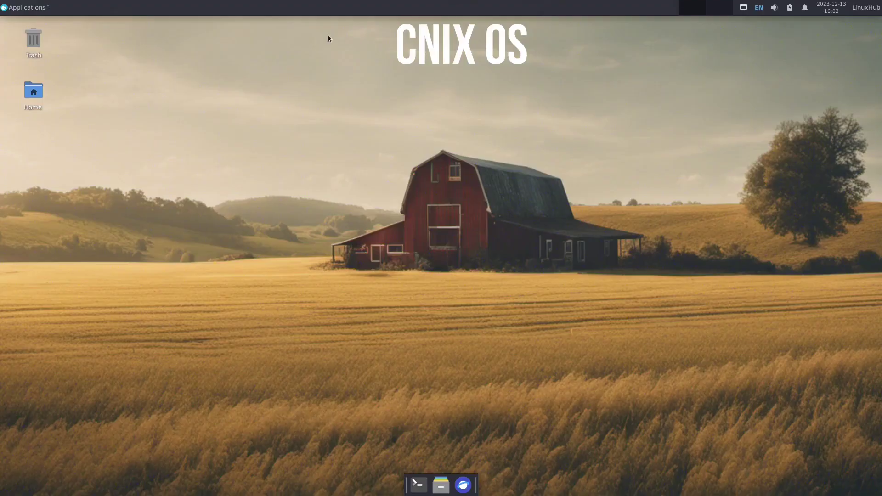
- Launch GIMP from the Graphics category of the applications menu
{"action": "left_click", "coordinate": [26, 8]}
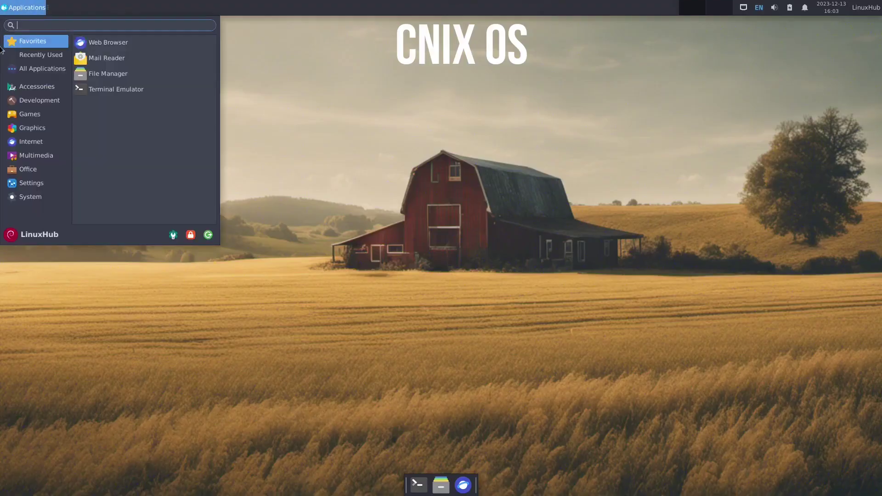
{"action": "left_click", "coordinate": [27, 115]}
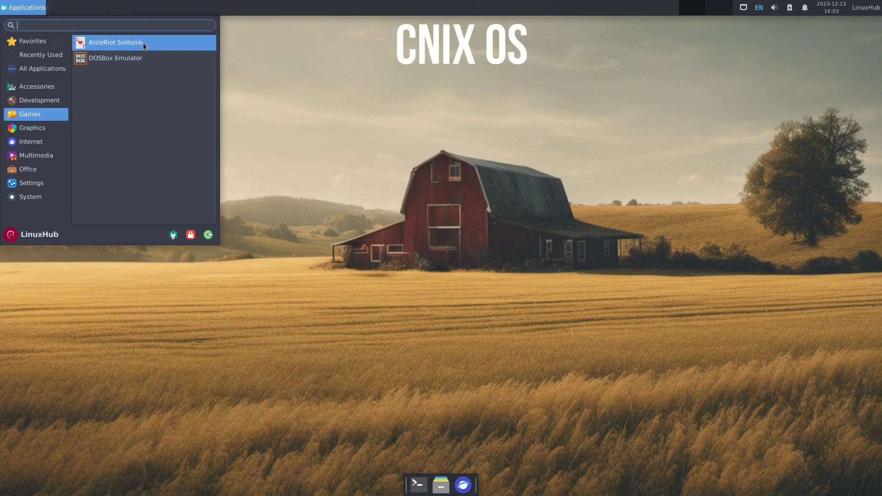
{"action": "left_click", "coordinate": [23, 126]}
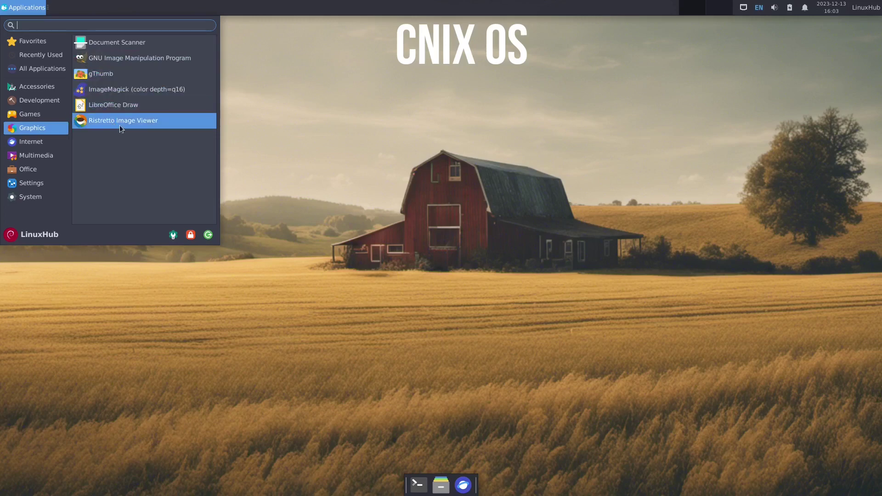
{"action": "left_click", "coordinate": [101, 59]}
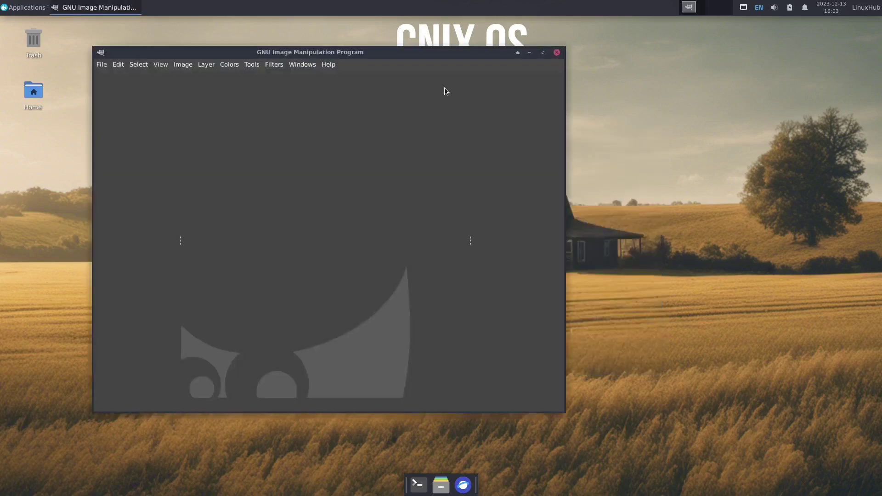
- Maximize GIMP, check its About dialog for version 2.10.34, then close it
{"action": "double_click", "coordinate": [424, 52]}
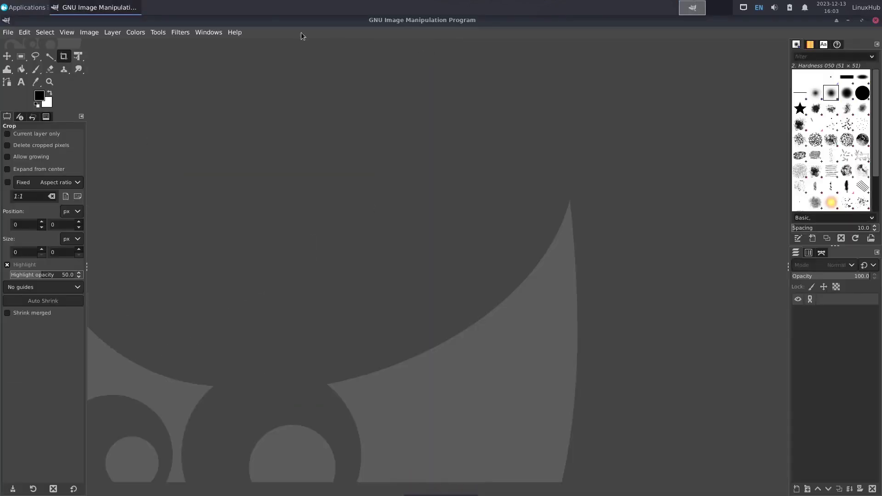
{"action": "left_click", "coordinate": [235, 32]}
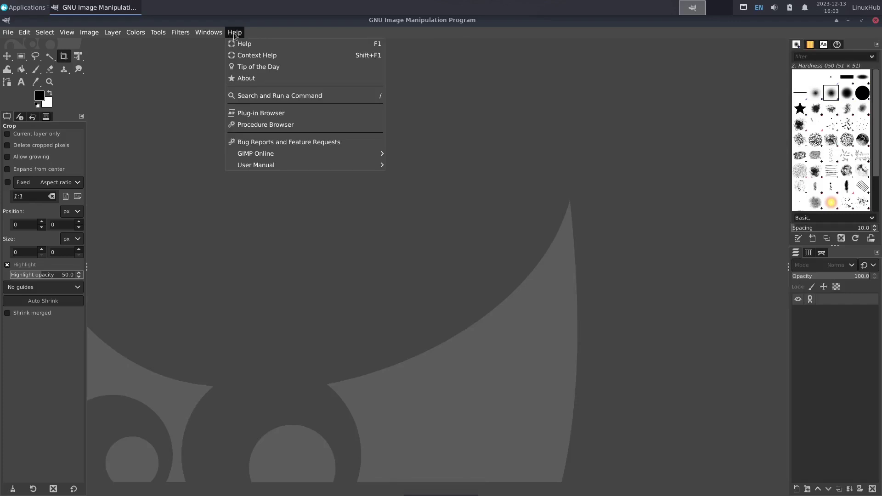
{"action": "left_click", "coordinate": [255, 78]}
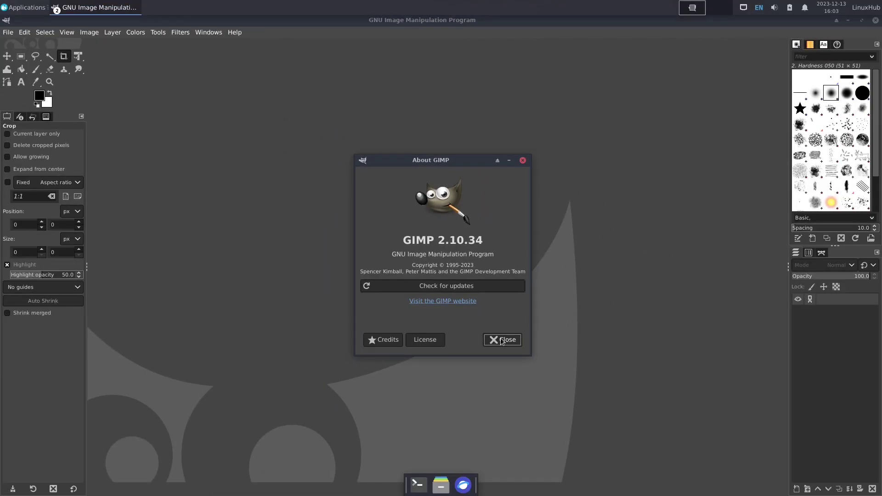
{"action": "left_click", "coordinate": [526, 368]}
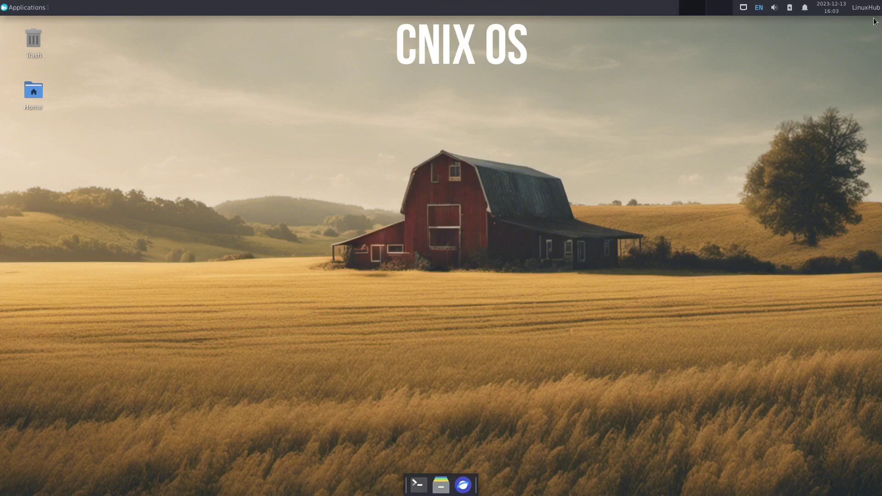
- Launch Firefox ESR from the Internet category of the applications menu
{"action": "left_click", "coordinate": [26, 7]}
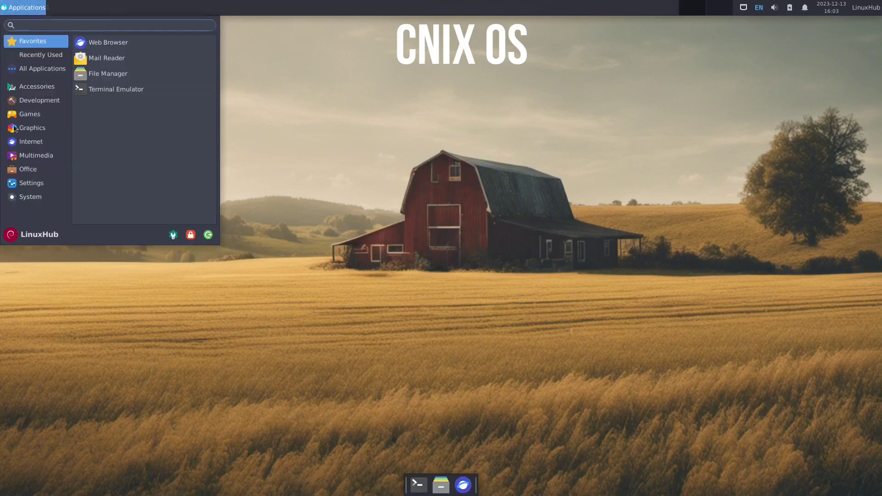
{"action": "left_click", "coordinate": [37, 128]}
{"action": "left_click", "coordinate": [29, 142]}
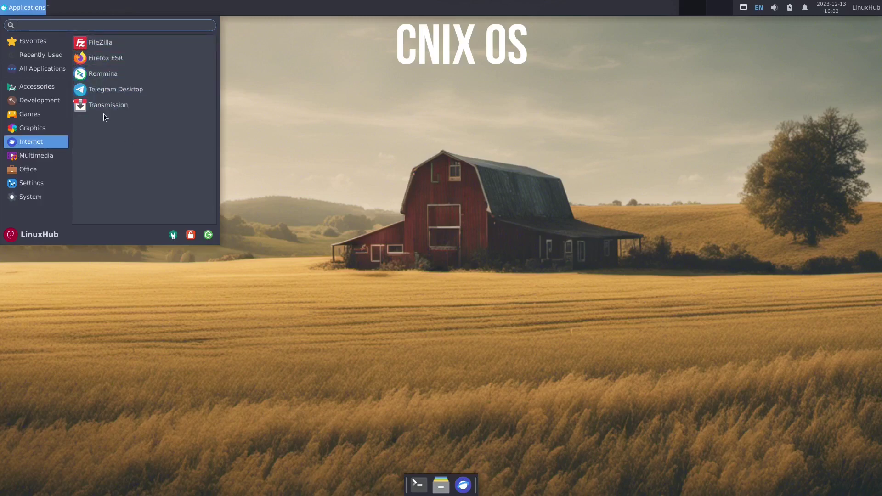
{"action": "left_click", "coordinate": [100, 57]}
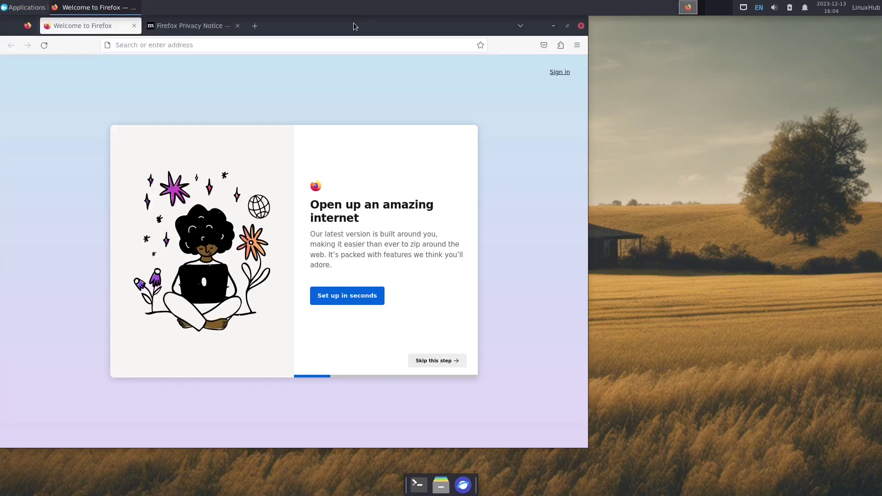
- Maximize Firefox and show About Firefox, confirming version 115.5.0esr
{"action": "double_click", "coordinate": [354, 23]}
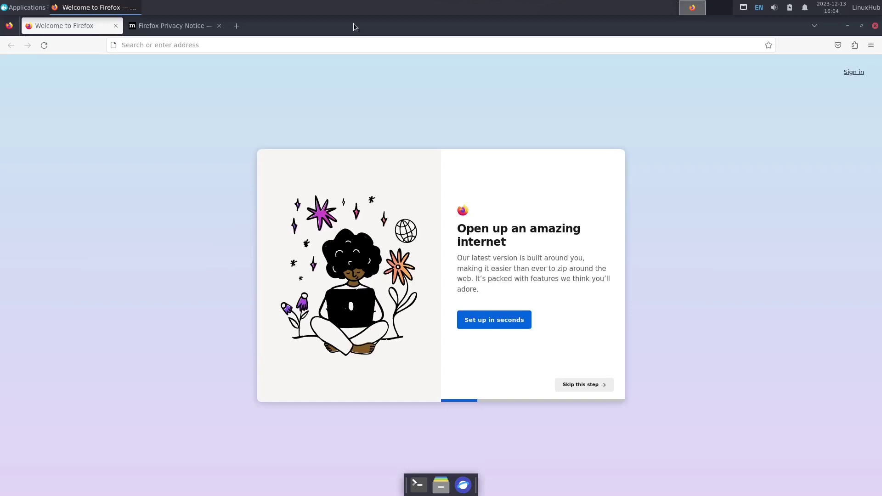
{"action": "left_click", "coordinate": [870, 44]}
{"action": "left_click", "coordinate": [766, 306]}
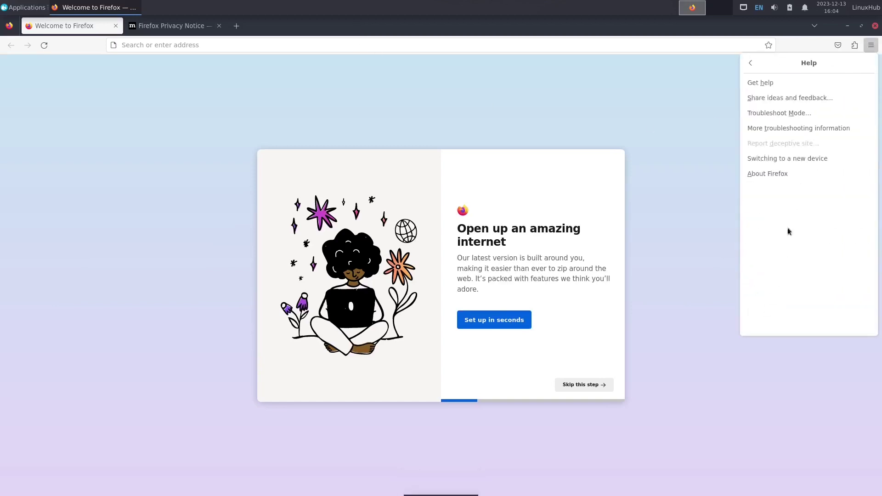
{"action": "left_click", "coordinate": [776, 174]}
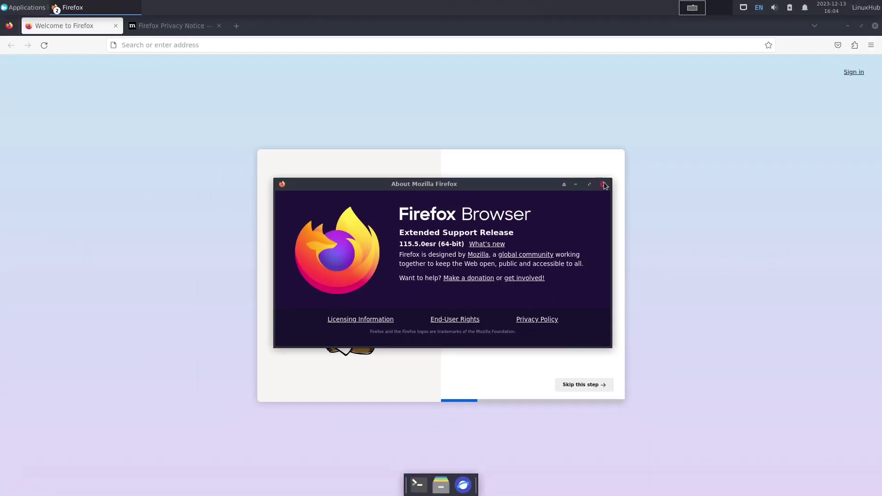
- Close the About dialog, search 'cnix os' and open the cnix.org result
{"action": "left_click", "coordinate": [603, 184]}
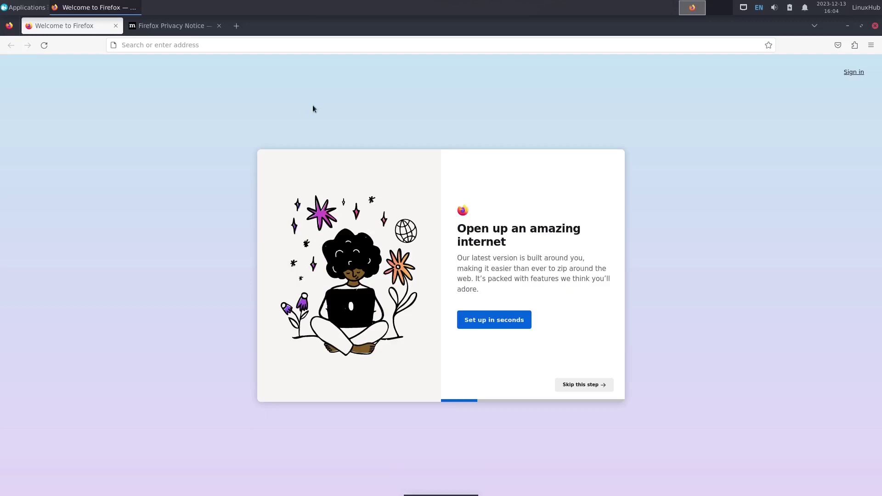
{"action": "left_click", "coordinate": [255, 44]}
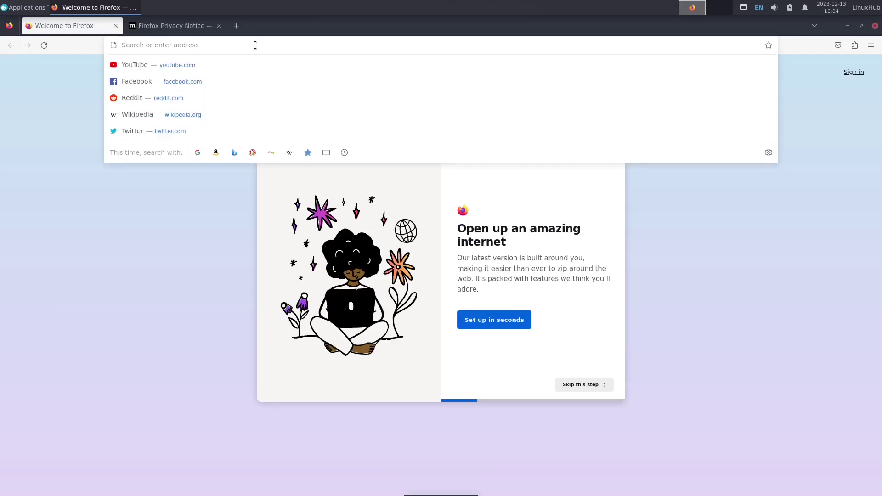
{"action": "type", "text": "cnix"}
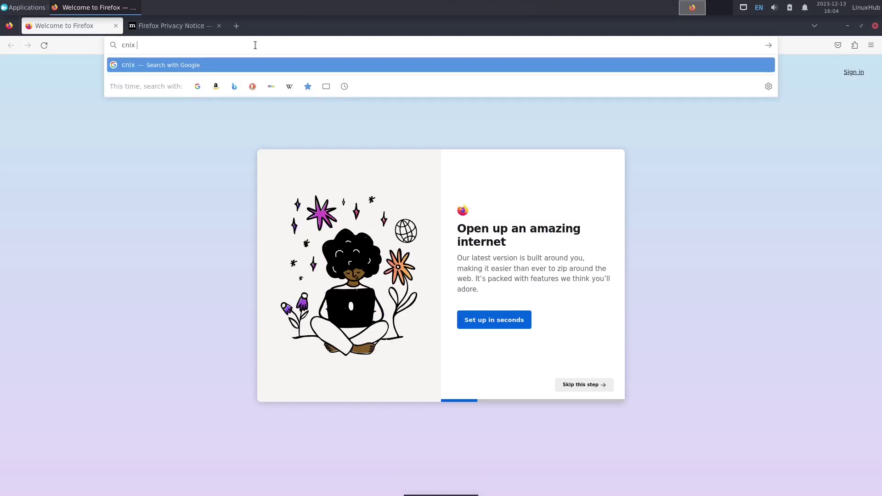
{"action": "type", "text": " os"}
{"action": "key", "text": "Return"}
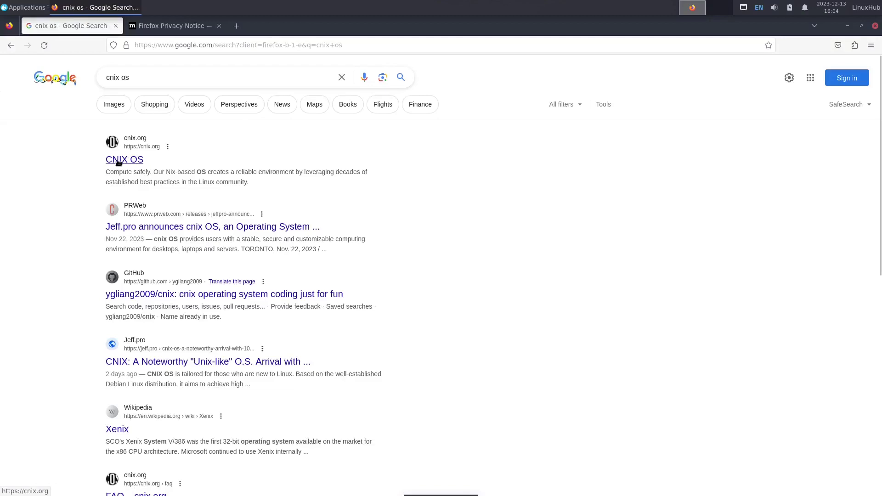
{"action": "left_click", "coordinate": [118, 161]}
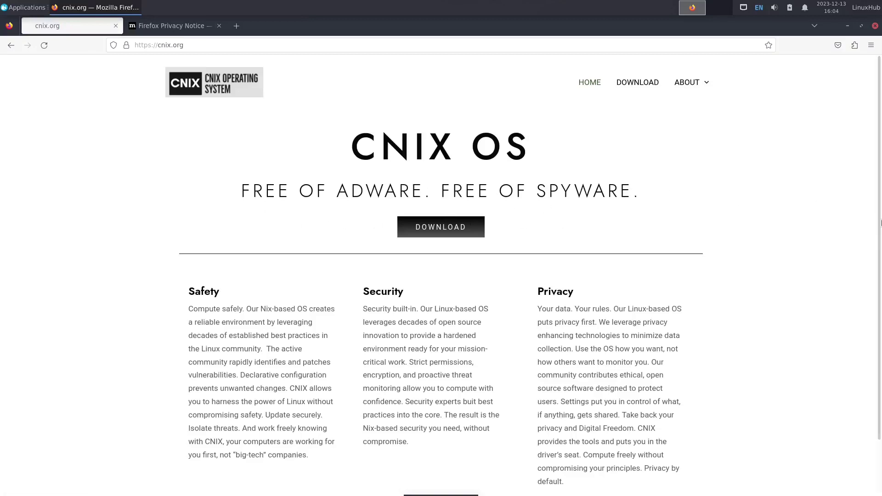
- On cnix.org, go to the download page and start downloading cnixOS10X-231204-amd64.hybrid.iso
{"action": "scroll", "coordinate": [497, 253], "scroll_direction": "down", "scroll_amount": 3}
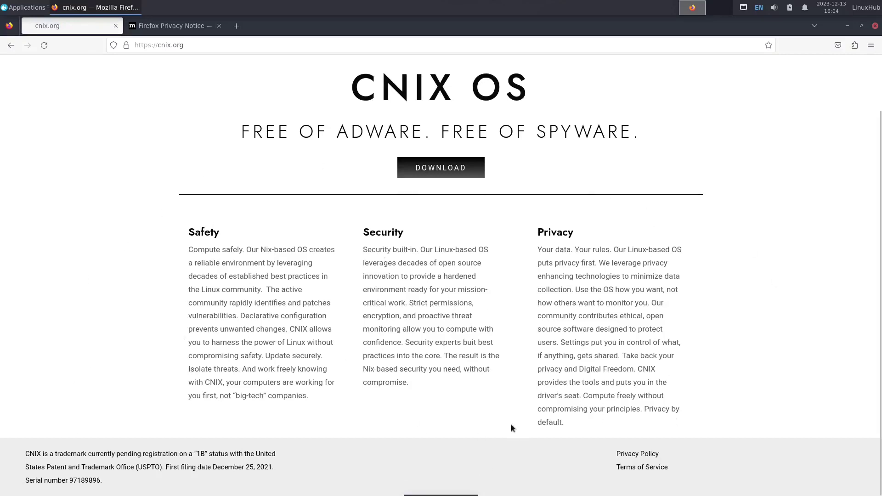
{"action": "scroll", "coordinate": [495, 420], "scroll_direction": "up", "scroll_amount": 3}
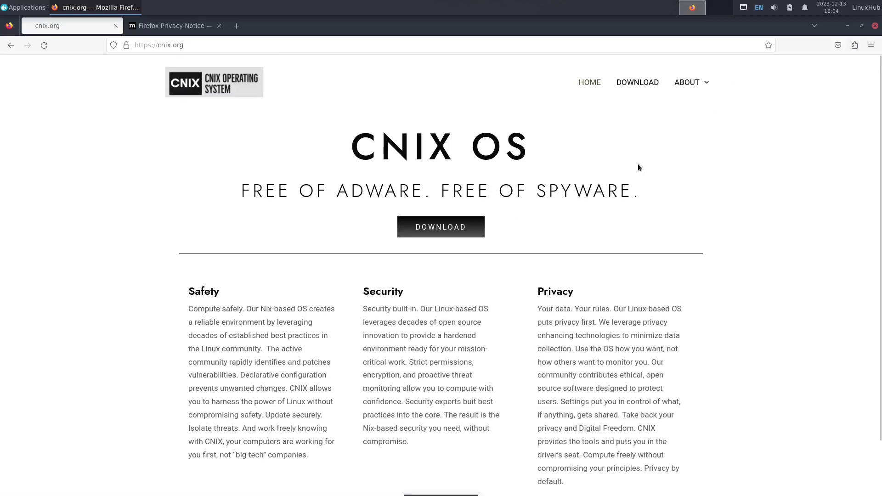
{"action": "left_click", "coordinate": [631, 84]}
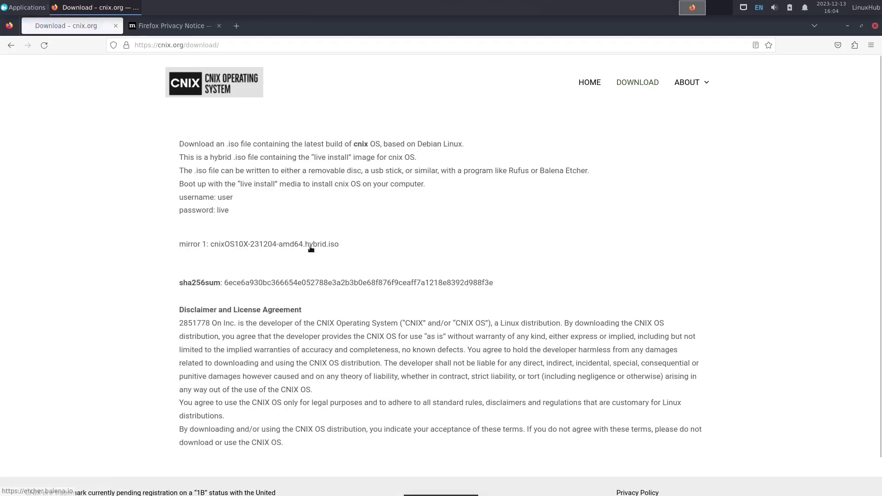
{"action": "left_click", "coordinate": [269, 245]}
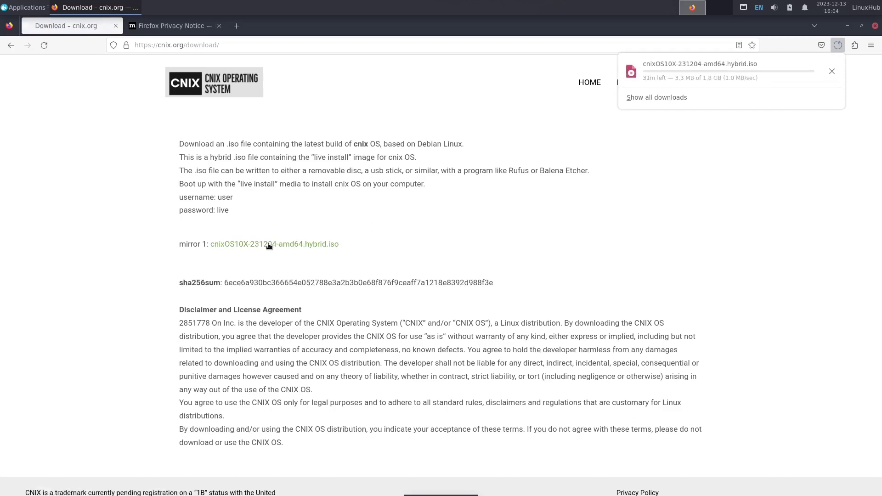
- Cancel the ISO download in the downloads list and close Firefox
{"action": "left_click", "coordinate": [831, 69]}
{"action": "left_click", "coordinate": [672, 206]}
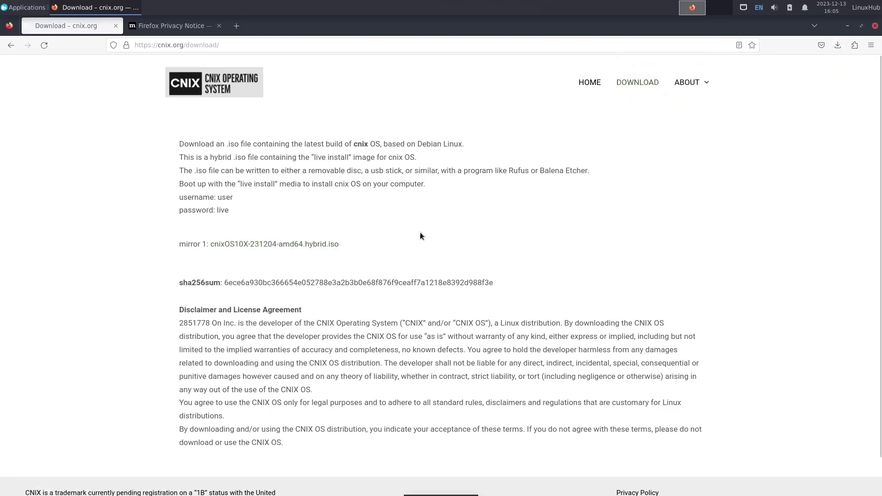
{"action": "left_click", "coordinate": [875, 26]}
- Launch SMPlayer from the Multimedia category of the Whisker applications menu
{"action": "left_click", "coordinate": [5, 6]}
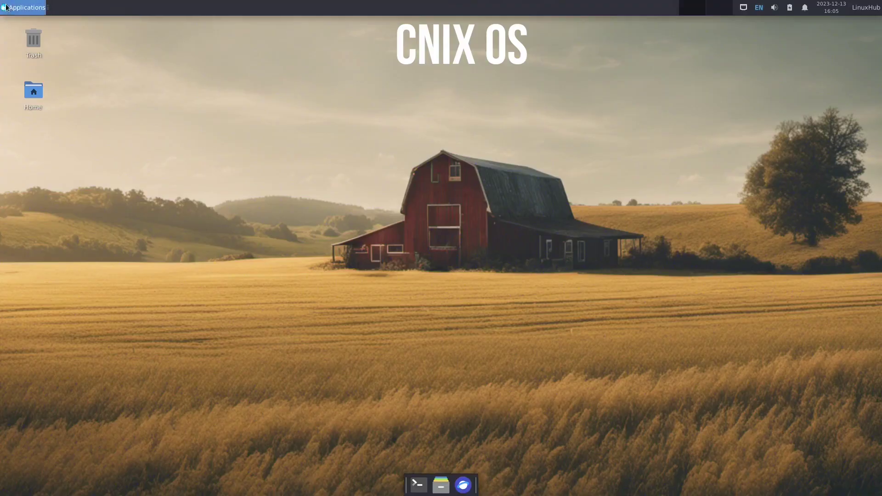
{"action": "left_click", "coordinate": [30, 157]}
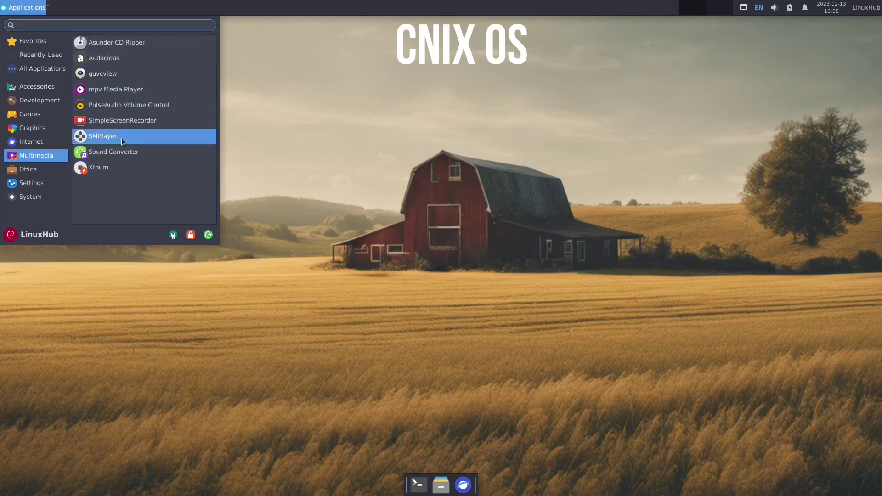
{"action": "left_click", "coordinate": [101, 137]}
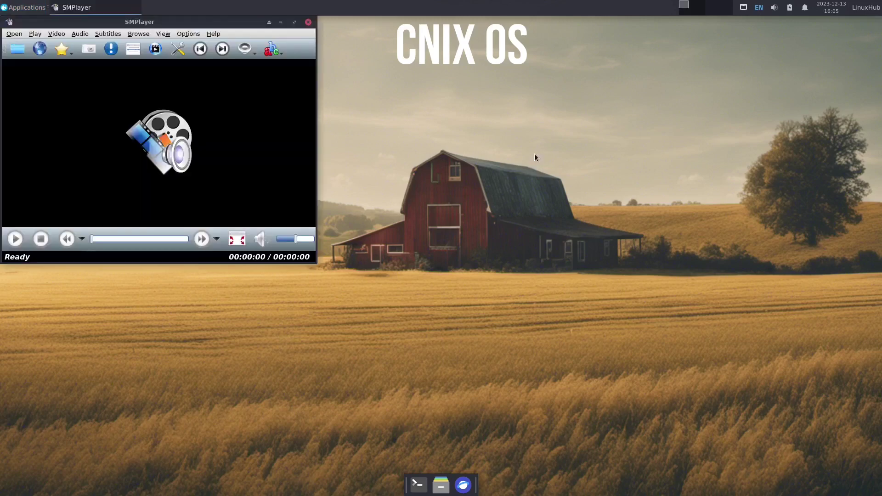
- Maximize SMPlayer, view and dismiss About SMPlayer, glance at the Open menu, then close the player
{"action": "double_click", "coordinate": [203, 22]}
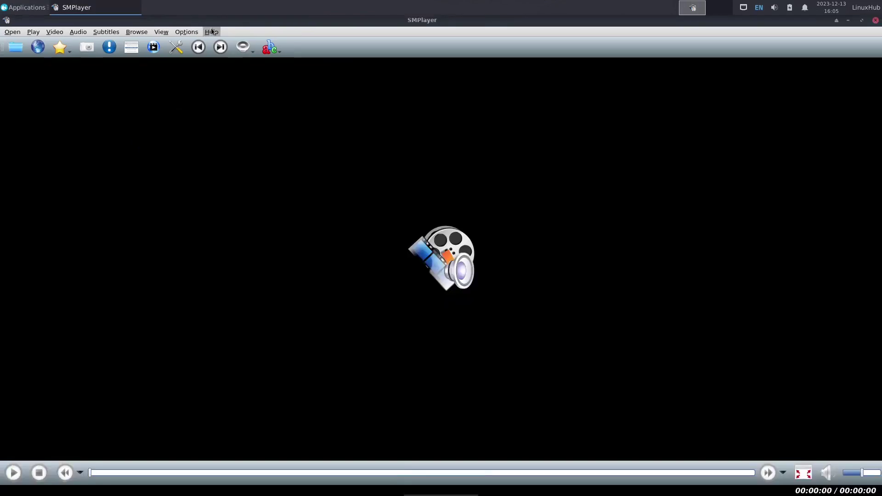
{"action": "left_click", "coordinate": [211, 32]}
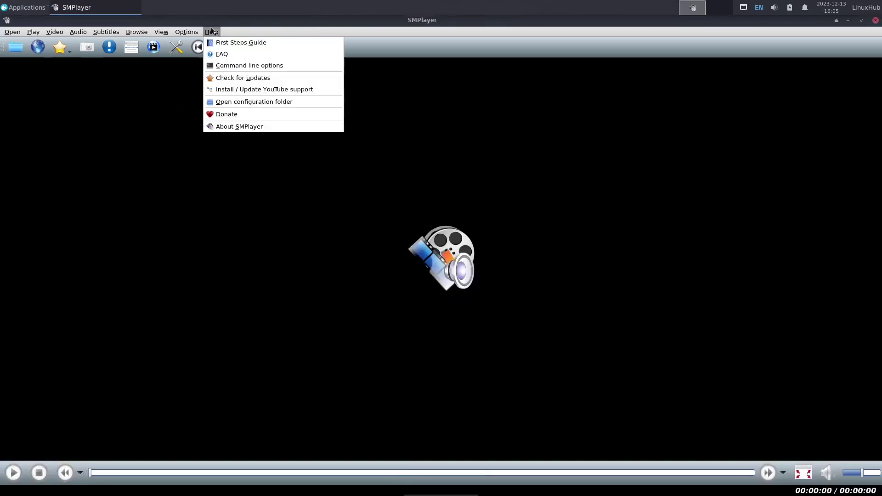
{"action": "left_click", "coordinate": [259, 130]}
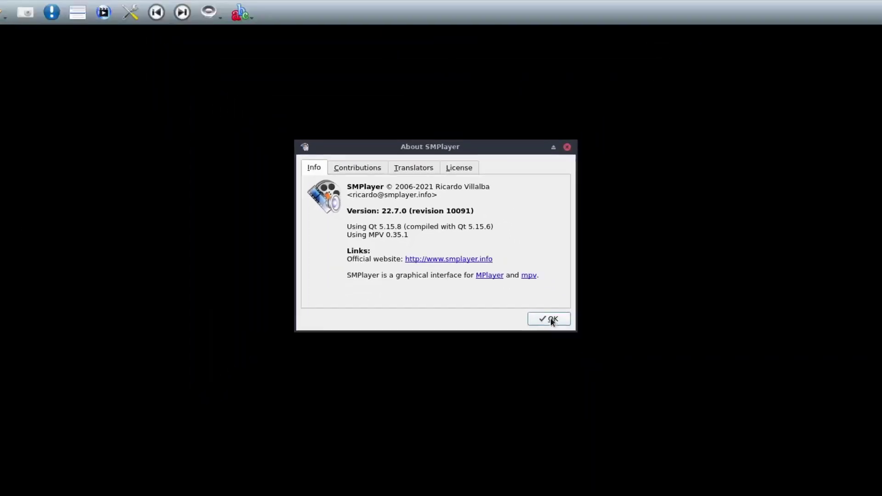
{"action": "left_click", "coordinate": [550, 319]}
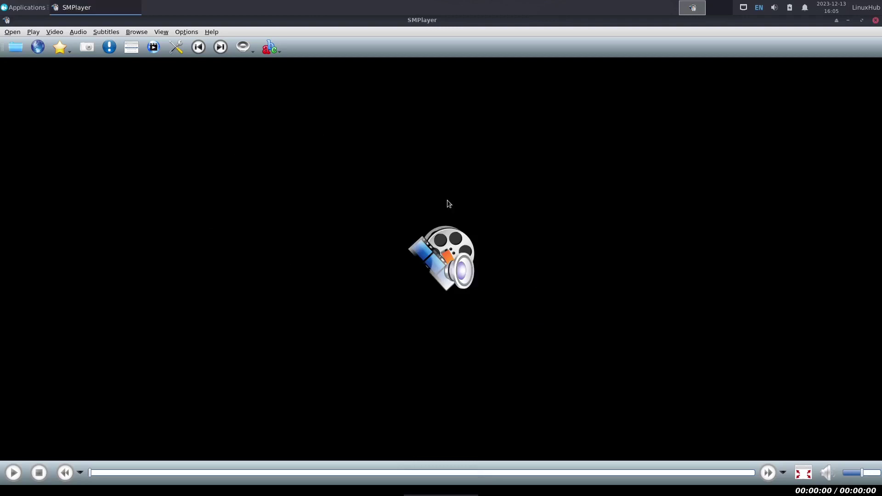
{"action": "left_click", "coordinate": [12, 32]}
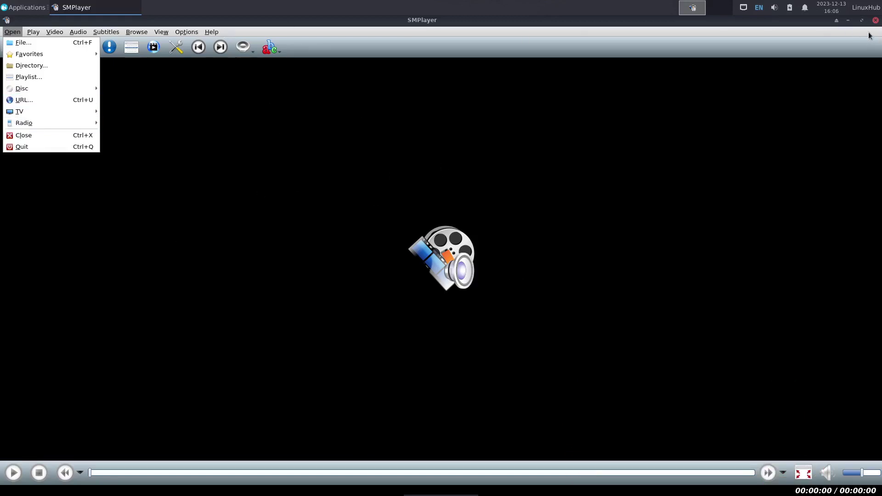
{"action": "left_click", "coordinate": [876, 21]}
{"action": "left_click", "coordinate": [875, 21]}
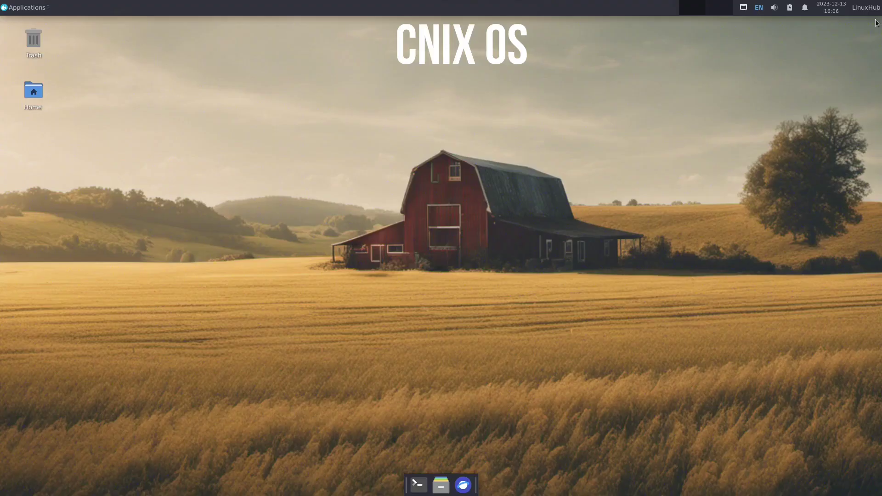
{"action": "left_click", "coordinate": [20, 6]}
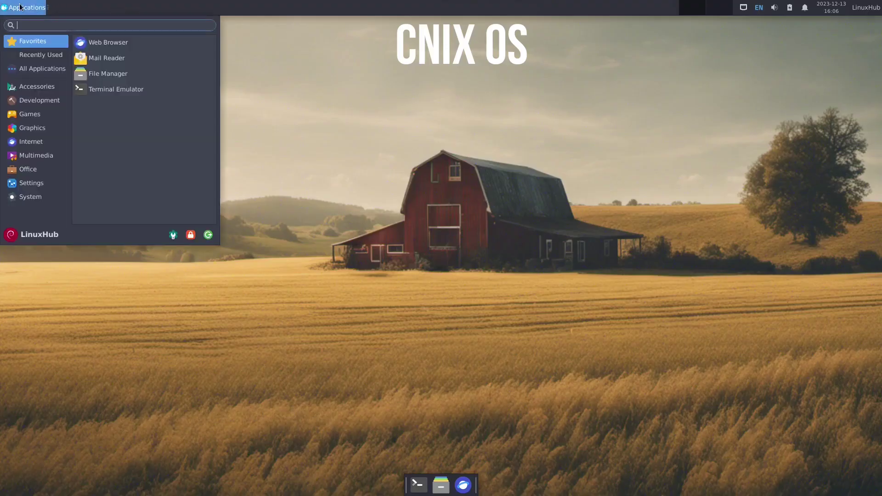
{"action": "left_click", "coordinate": [25, 170]}
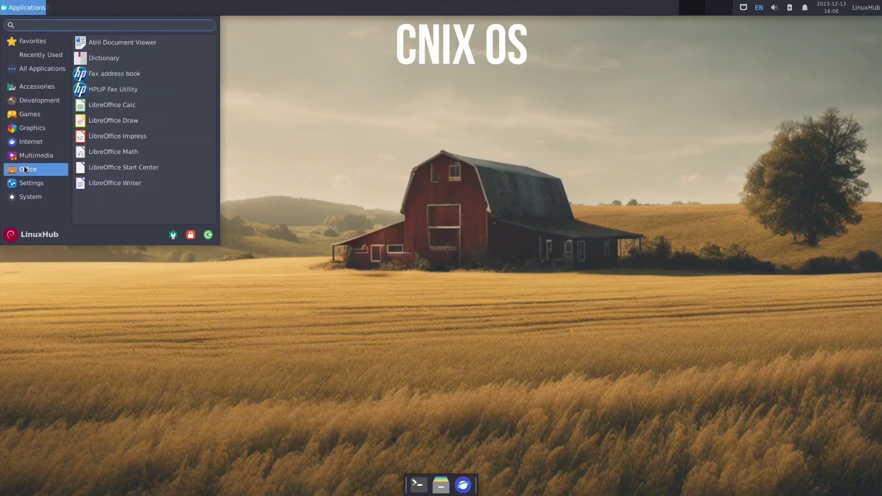
{"action": "left_click", "coordinate": [114, 105]}
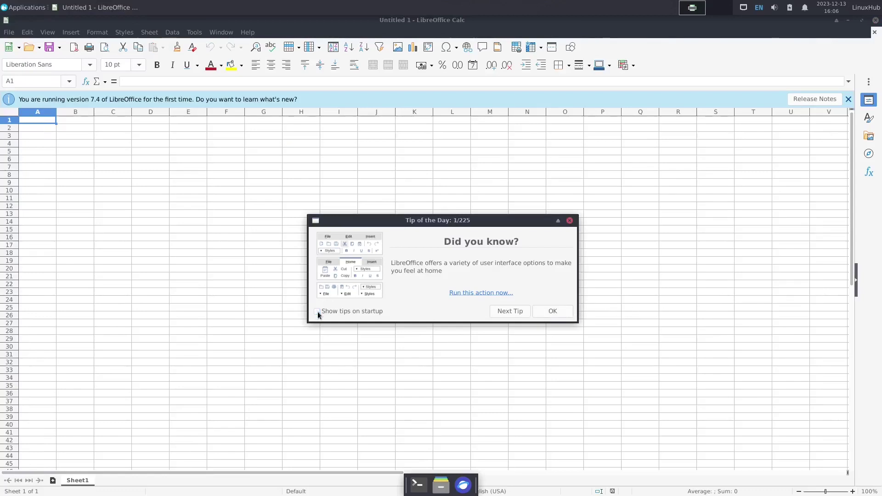
{"action": "left_click", "coordinate": [554, 312]}
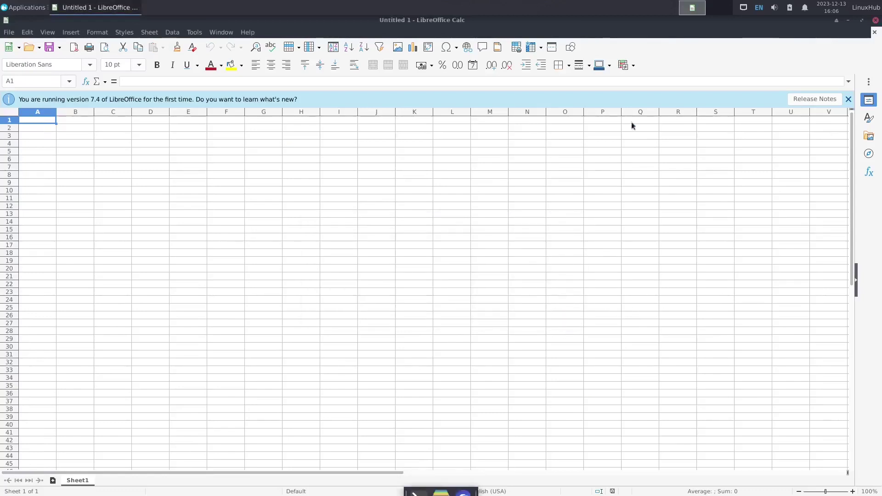
{"action": "left_click", "coordinate": [848, 99]}
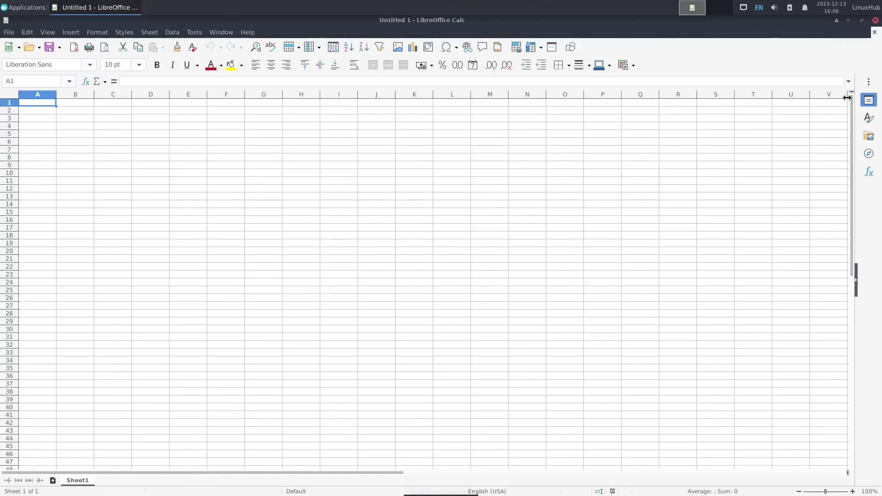
{"action": "left_click", "coordinate": [248, 33]}
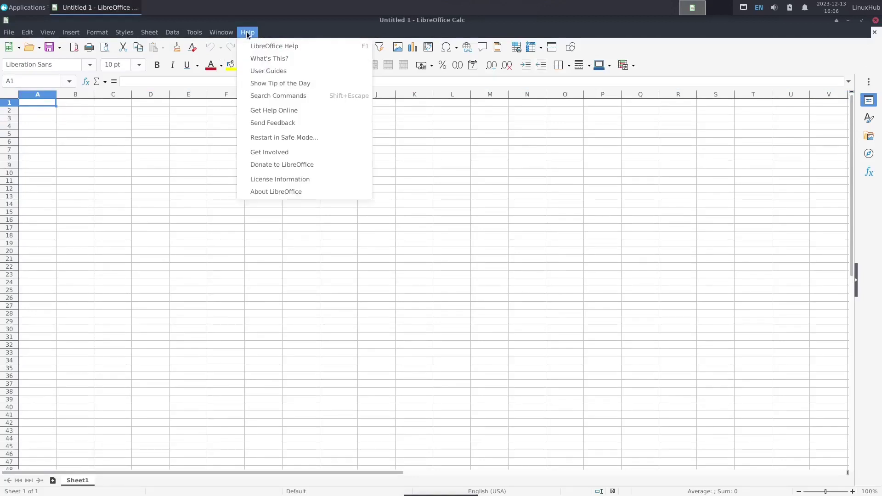
{"action": "left_click", "coordinate": [258, 195]}
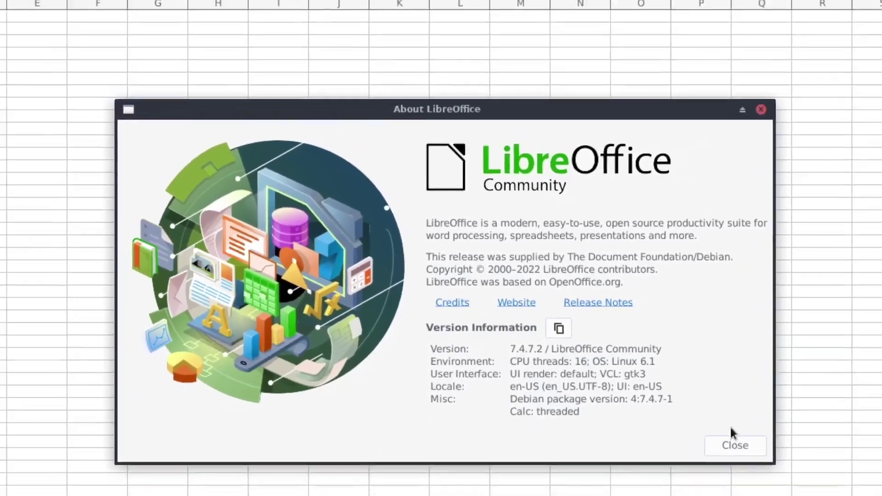
{"action": "left_click", "coordinate": [734, 444]}
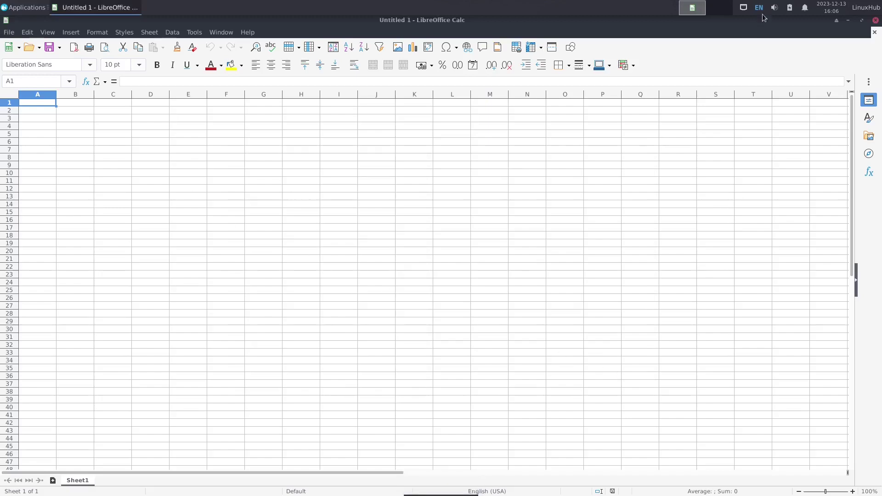
- Close LibreOffice Calc and open the Settings Manager from the Settings category
{"action": "left_click", "coordinate": [875, 21]}
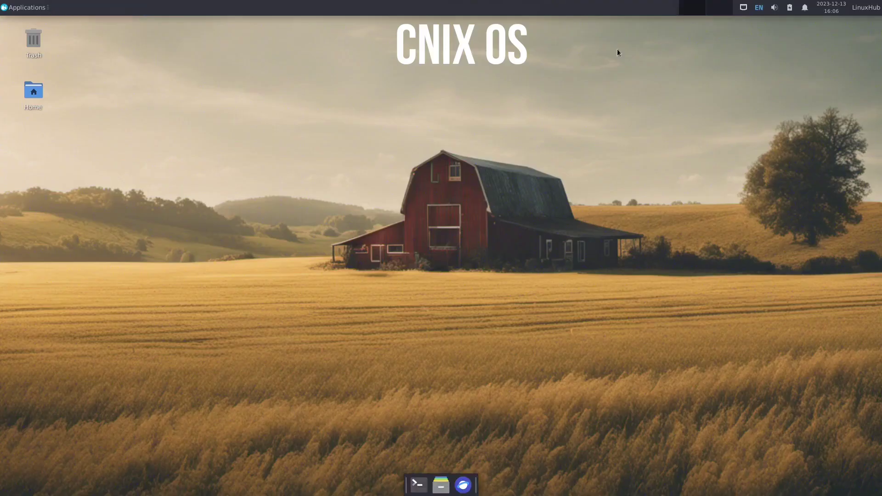
{"action": "left_click", "coordinate": [21, 10]}
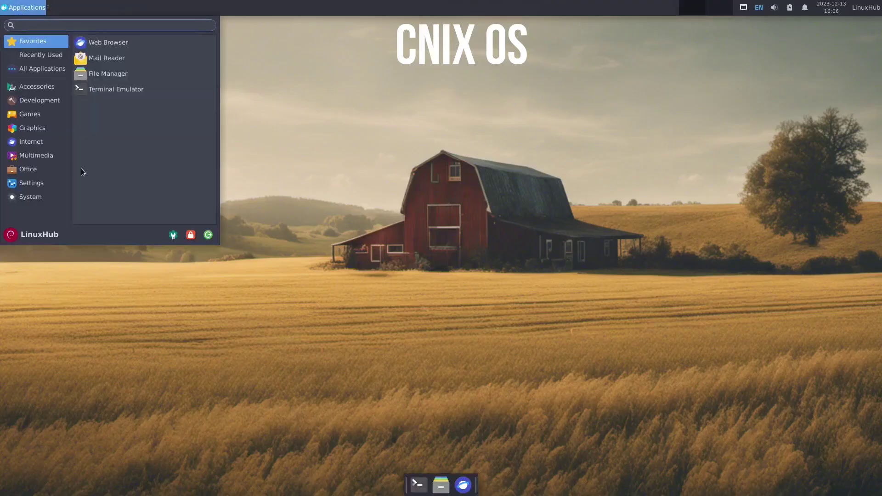
{"action": "left_click", "coordinate": [33, 182]}
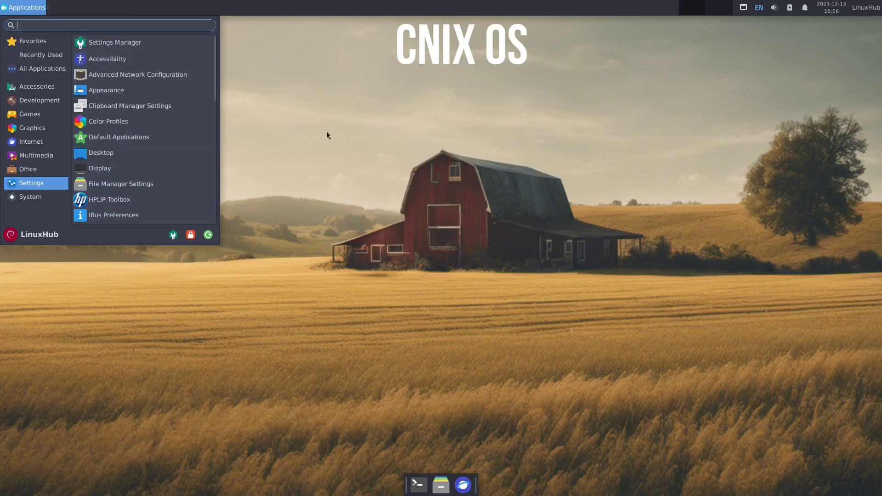
{"action": "left_click", "coordinate": [106, 42]}
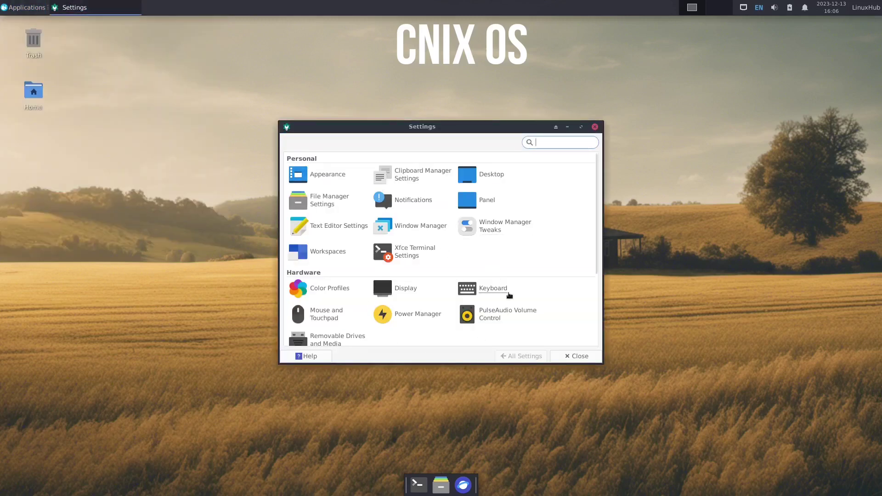
- Scroll through the Personal, Hardware, System and Other settings, then close the Settings Manager
{"action": "scroll", "coordinate": [508, 291], "scroll_direction": "down", "scroll_amount": 5}
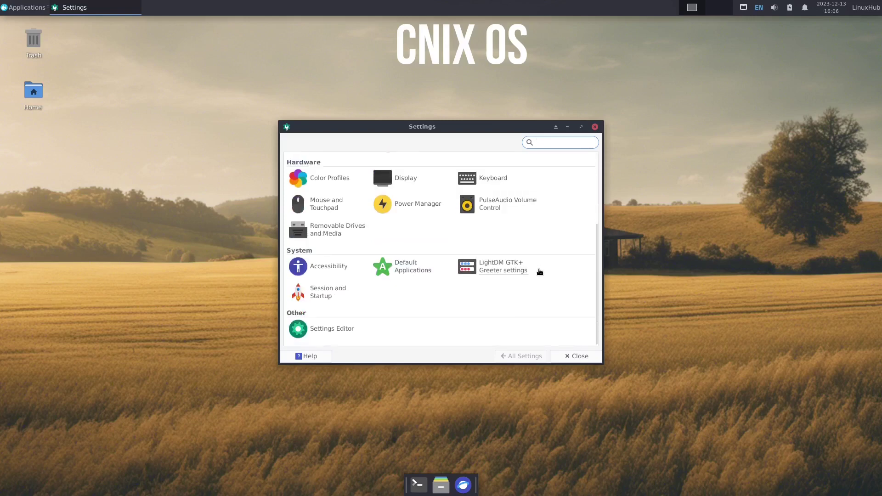
{"action": "scroll", "coordinate": [500, 302], "scroll_direction": "up", "scroll_amount": 5}
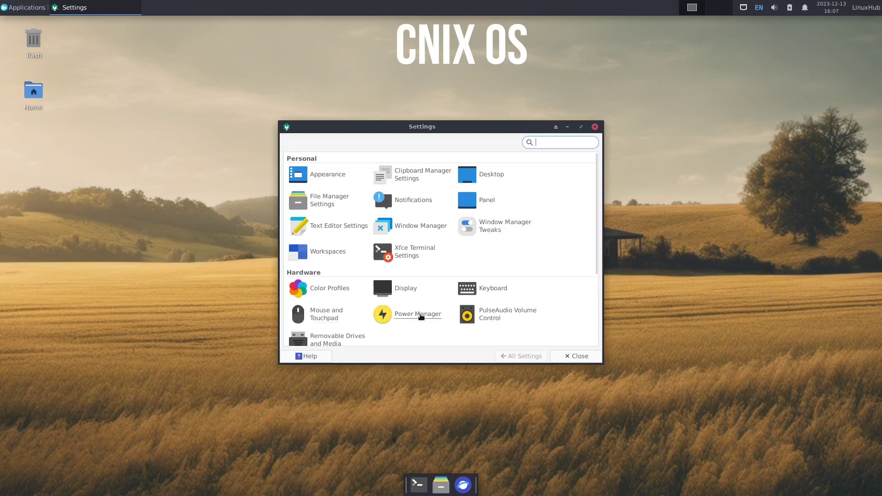
{"action": "scroll", "coordinate": [439, 316], "scroll_direction": "down", "scroll_amount": 1}
{"action": "scroll", "coordinate": [497, 288], "scroll_direction": "down", "scroll_amount": 3}
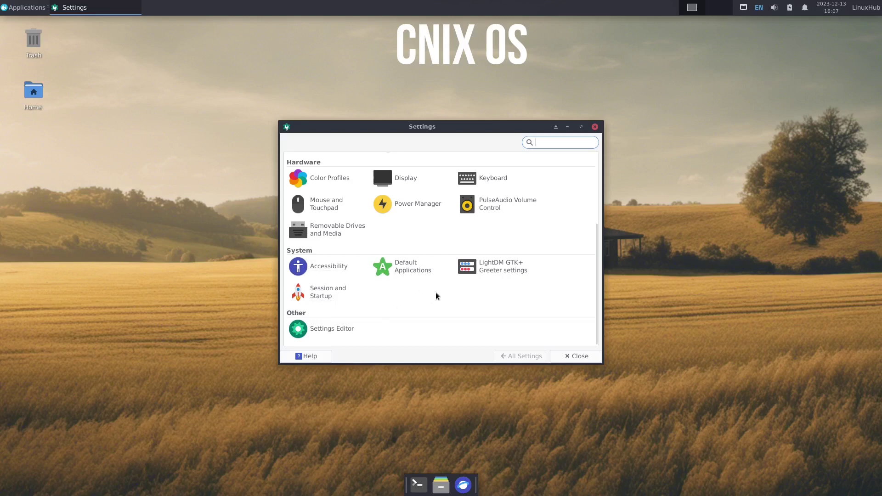
{"action": "scroll", "coordinate": [476, 315], "scroll_direction": "up", "scroll_amount": 3}
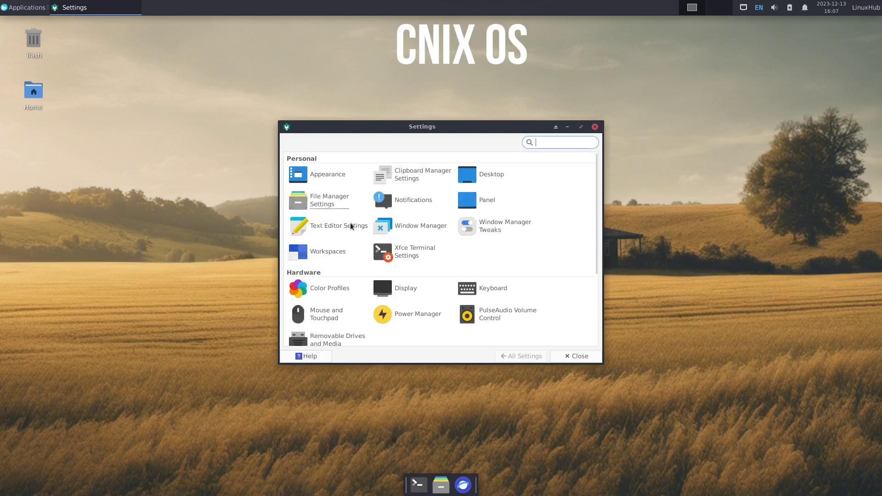
{"action": "left_click", "coordinate": [594, 126]}
- Launch the Thunar file manager from the System category of the applications menu
{"action": "left_click", "coordinate": [23, 7]}
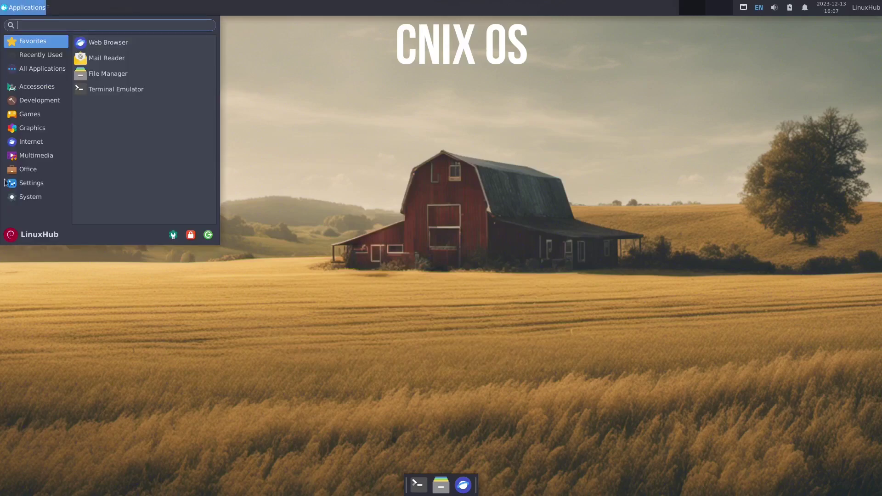
{"action": "left_click", "coordinate": [30, 199]}
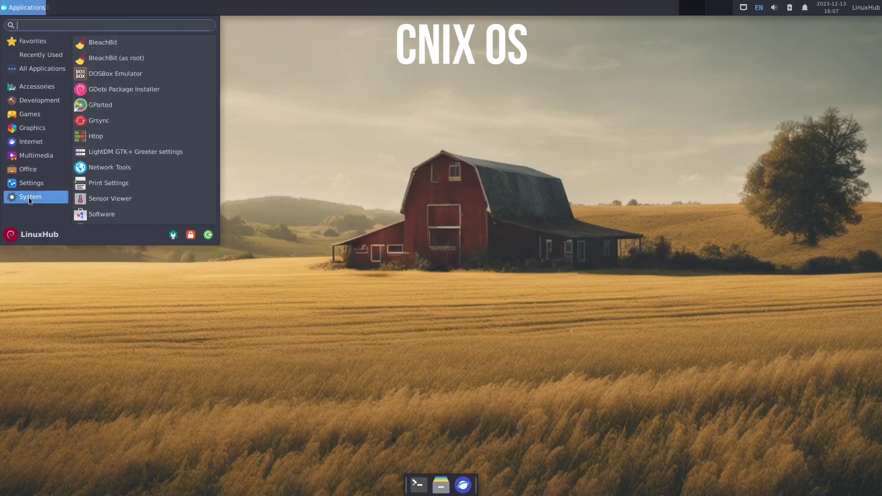
{"action": "scroll", "coordinate": [194, 119], "scroll_direction": "down", "scroll_amount": 2}
{"action": "scroll", "coordinate": [195, 119], "scroll_direction": "down", "scroll_amount": 5}
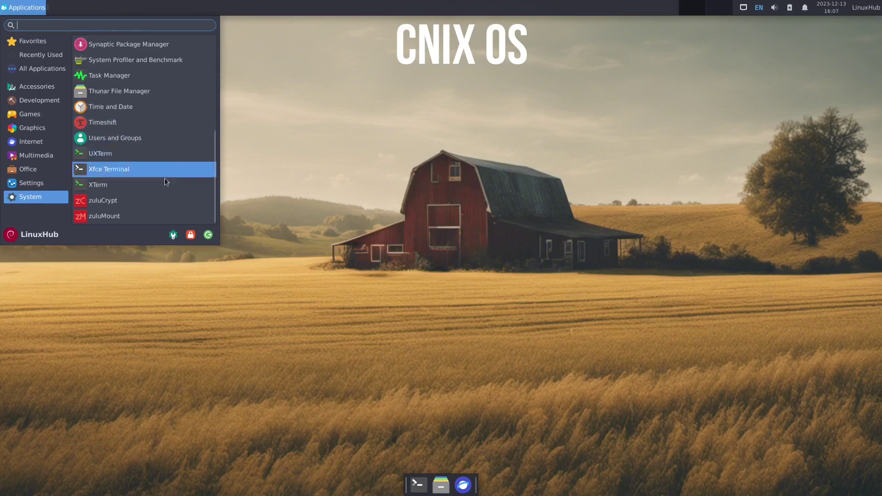
{"action": "scroll", "coordinate": [173, 185], "scroll_direction": "up", "scroll_amount": 3}
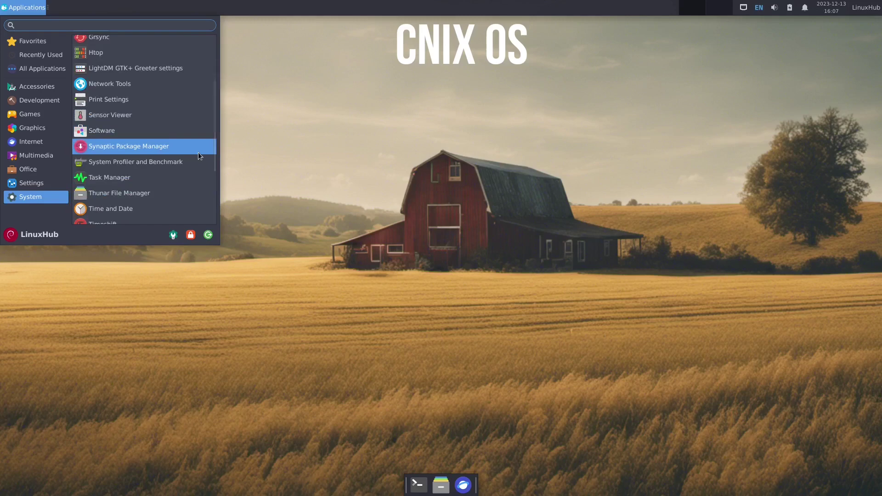
{"action": "left_click", "coordinate": [110, 195]}
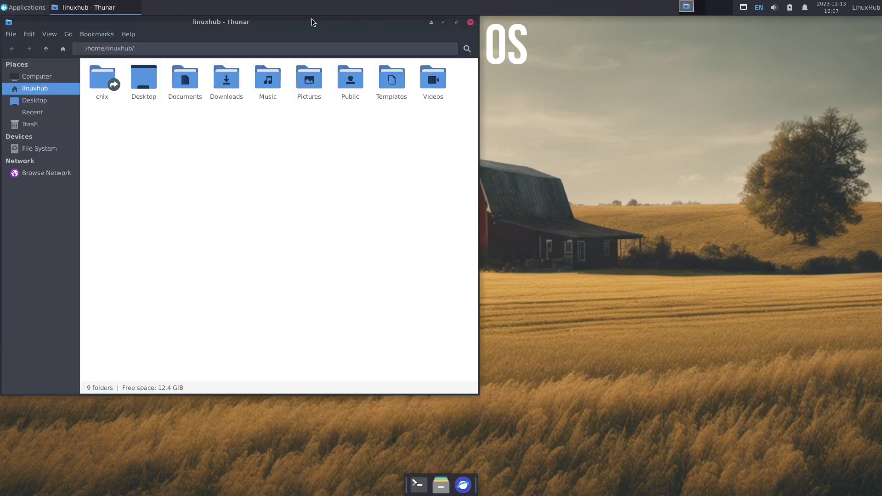
- Maximize Thunar, check About Thunar for version 4.18.4, then close the home folder window
{"action": "double_click", "coordinate": [312, 19]}
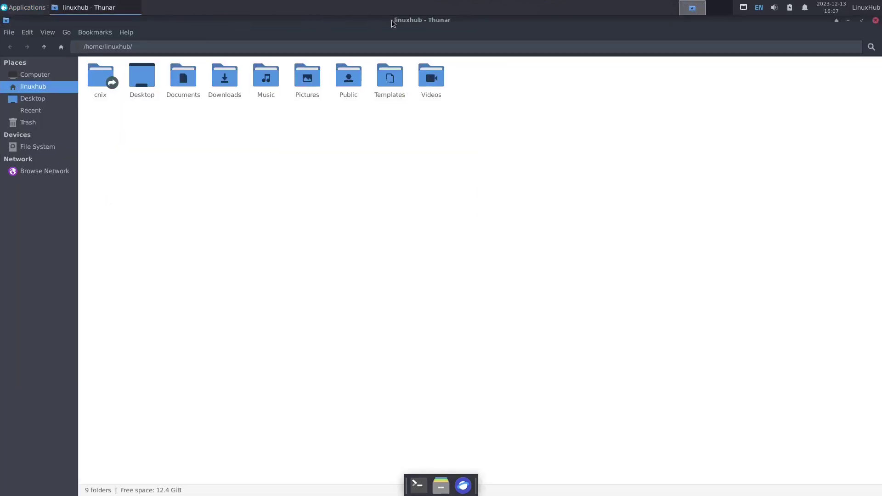
{"action": "left_click", "coordinate": [125, 33]}
{"action": "left_click", "coordinate": [134, 57]}
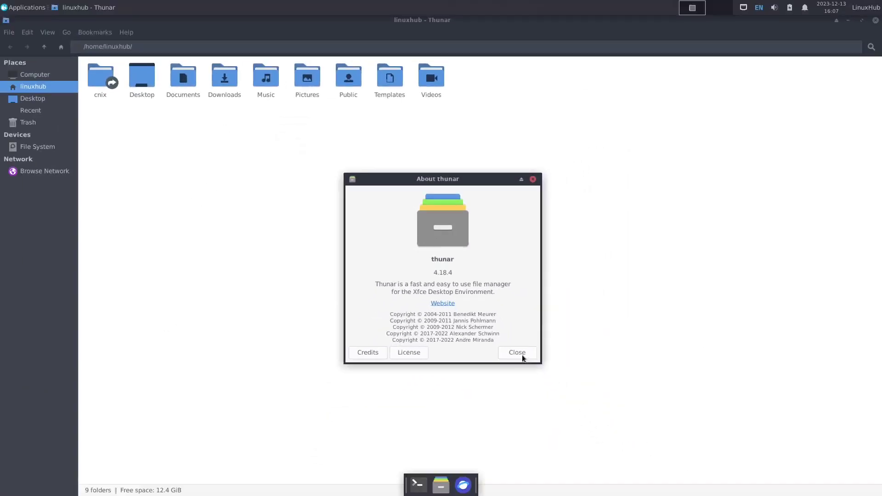
{"action": "left_click", "coordinate": [523, 355]}
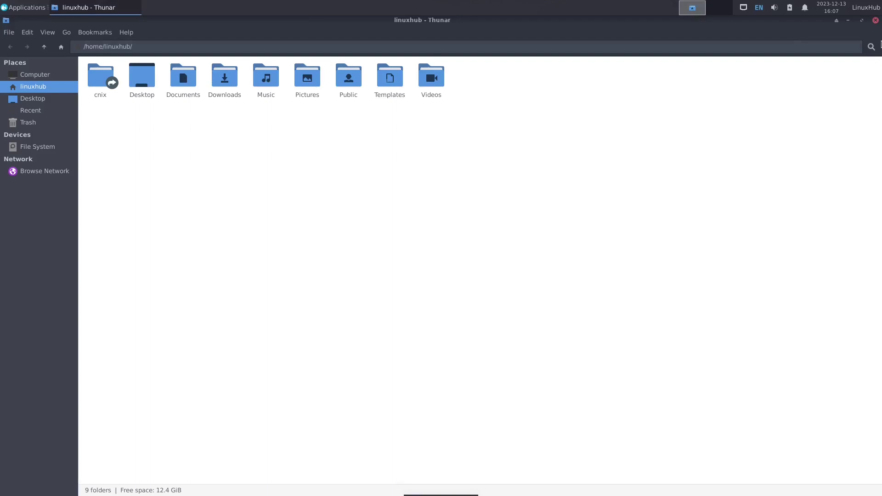
{"action": "left_click", "coordinate": [876, 21]}
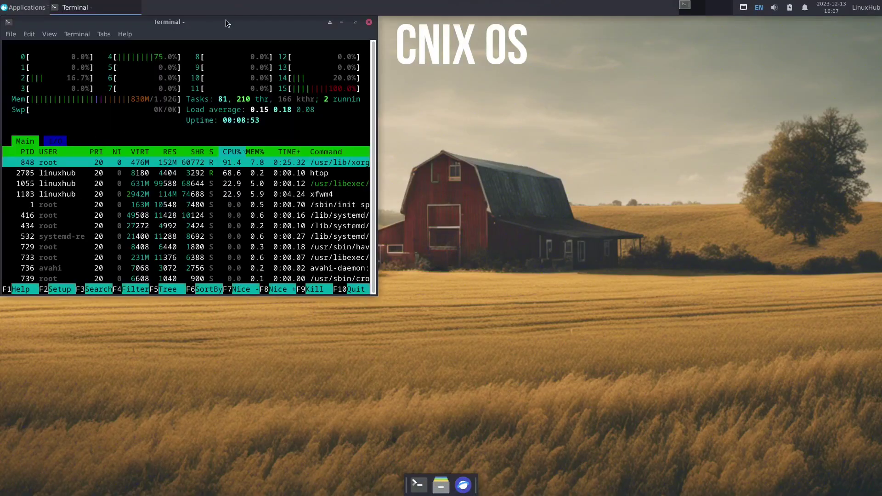
- Maximize the htop terminal, enlarge its text with Ctrl++, and scroll through the process list
{"action": "double_click", "coordinate": [225, 19]}
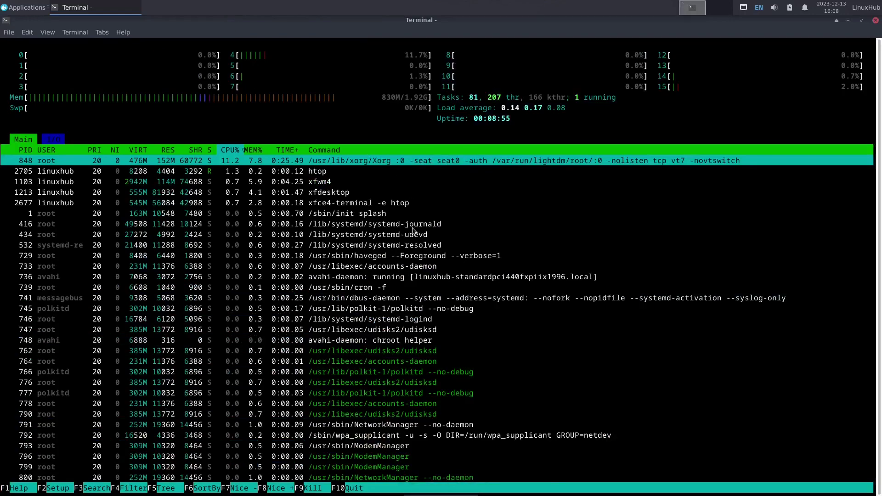
{"action": "key", "text": "ctrl+plus"}
{"action": "key", "text": "ctrl+plus"}
{"action": "key", "text": "ctrl+plus"}
{"action": "key", "text": "ctrl+plus"}
{"action": "key", "text": "ctrl+plus"}
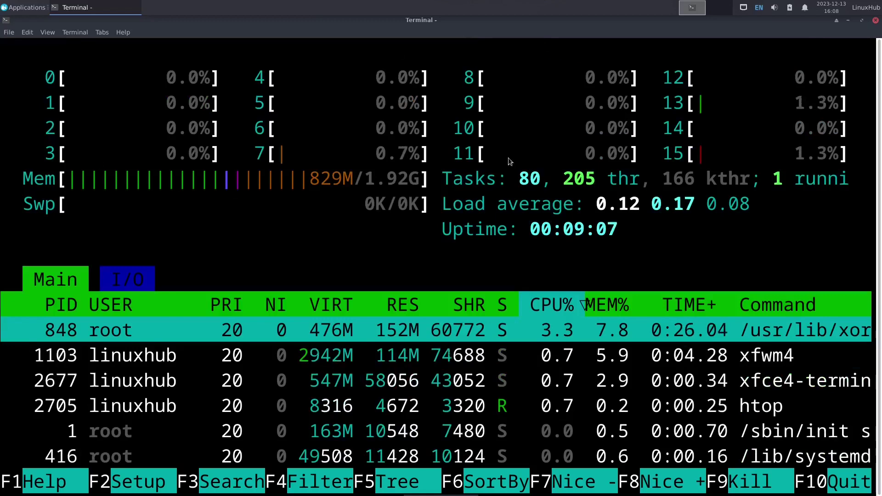
{"action": "scroll", "coordinate": [523, 292], "scroll_direction": "down", "scroll_amount": 10}
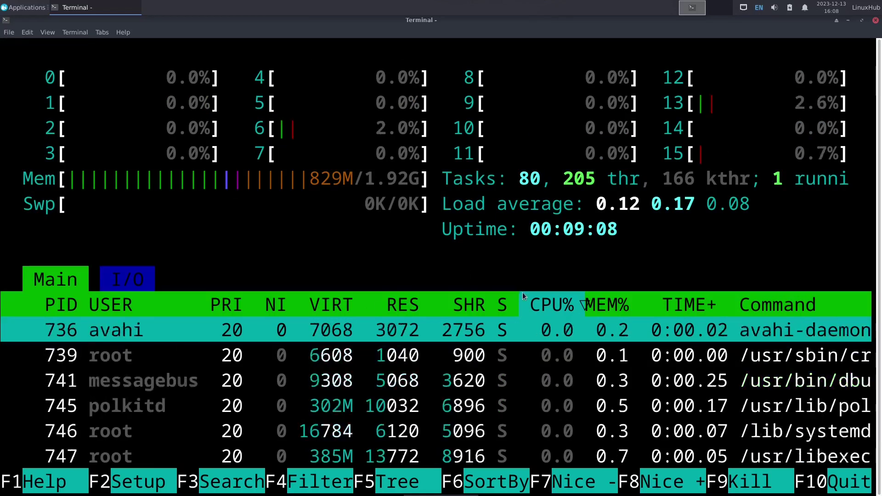
{"action": "scroll", "coordinate": [490, 310], "scroll_direction": "up", "scroll_amount": 15}
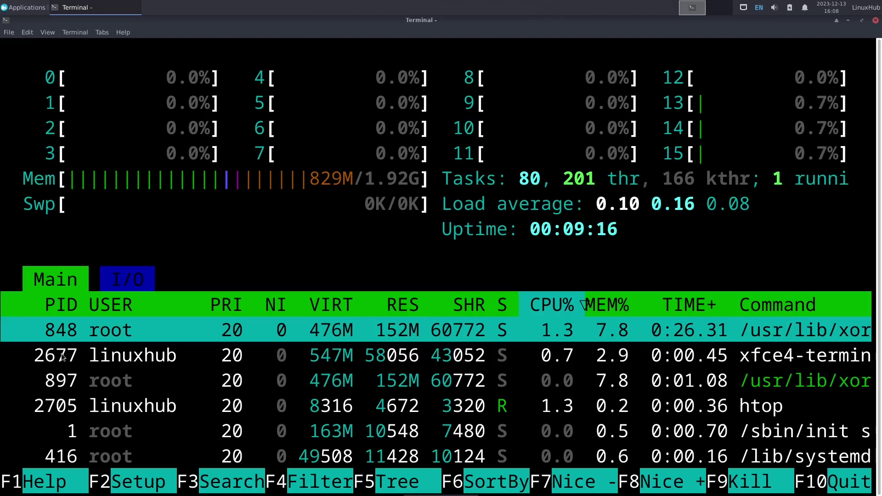
{"action": "scroll", "coordinate": [116, 378], "scroll_direction": "down", "scroll_amount": 5}
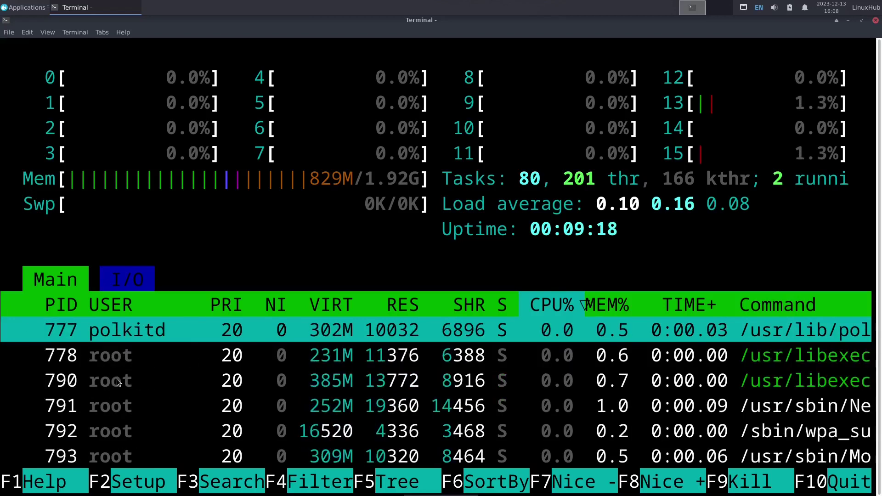
{"action": "scroll", "coordinate": [141, 368], "scroll_direction": "down", "scroll_amount": 2}
{"action": "scroll", "coordinate": [151, 365], "scroll_direction": "up", "scroll_amount": 5}
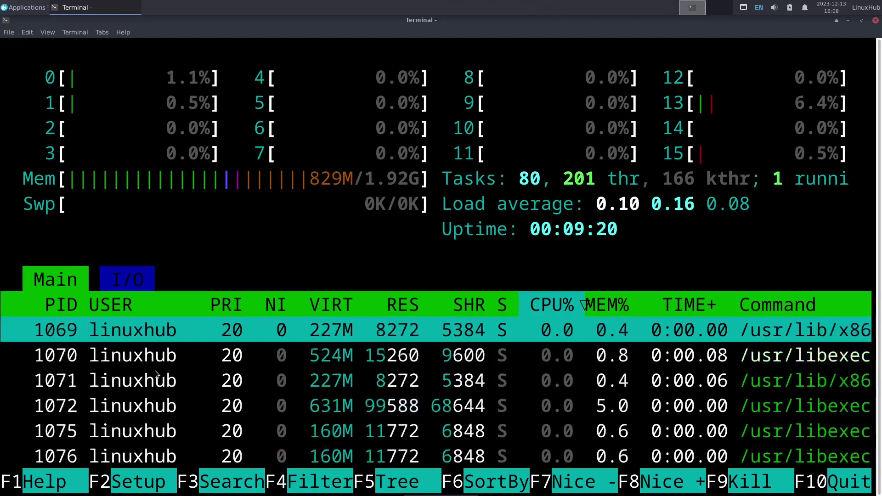
{"action": "scroll", "coordinate": [159, 360], "scroll_direction": "up", "scroll_amount": 2}
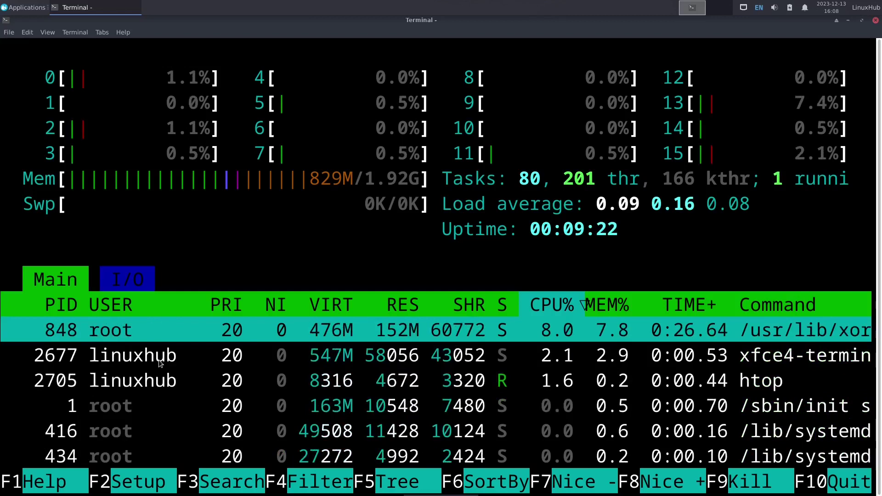
- Check the terminal's About dialog for version 1.0.4, dismiss it, and quit with Alt+F4
{"action": "left_click", "coordinate": [122, 33]}
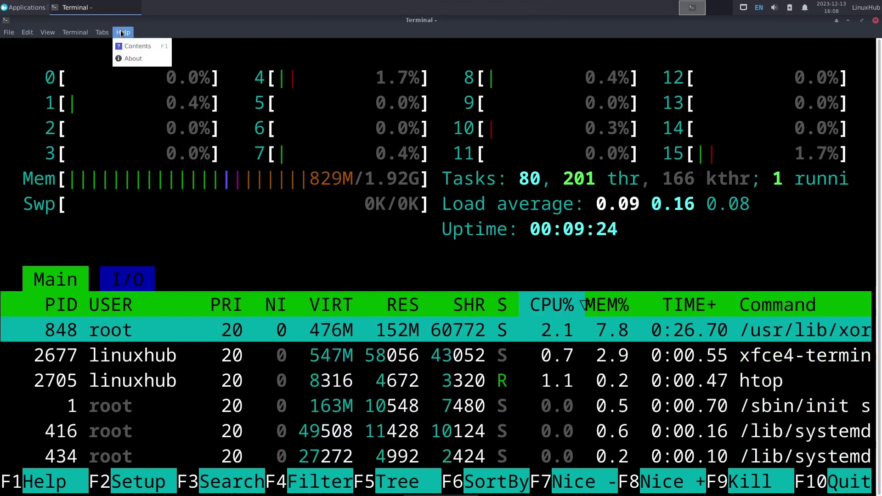
{"action": "left_click", "coordinate": [133, 58]}
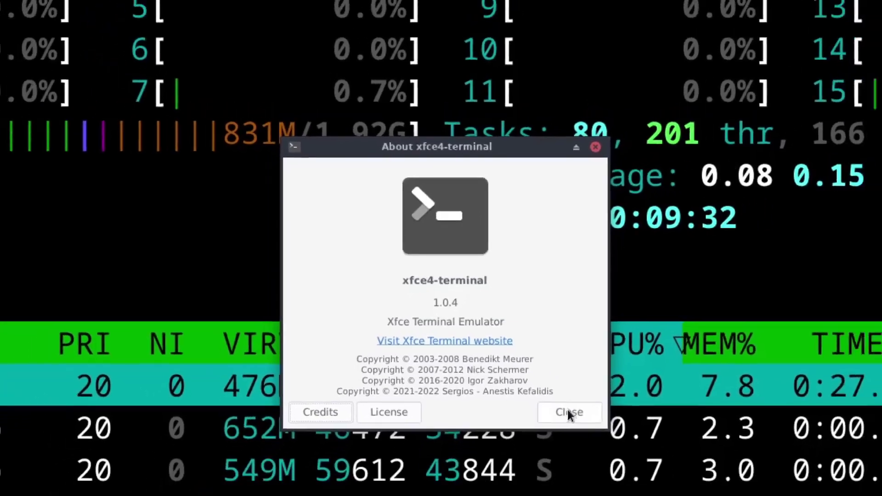
{"action": "left_click", "coordinate": [572, 416]}
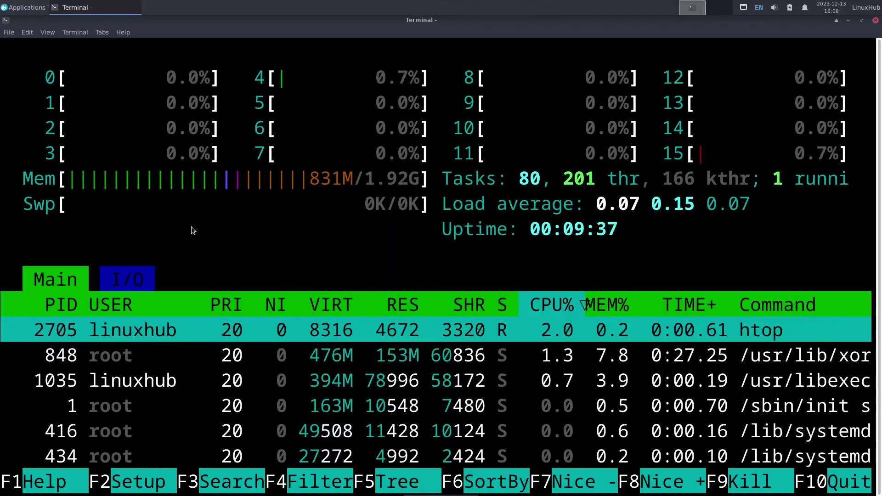
{"action": "key", "text": "alt+F4"}
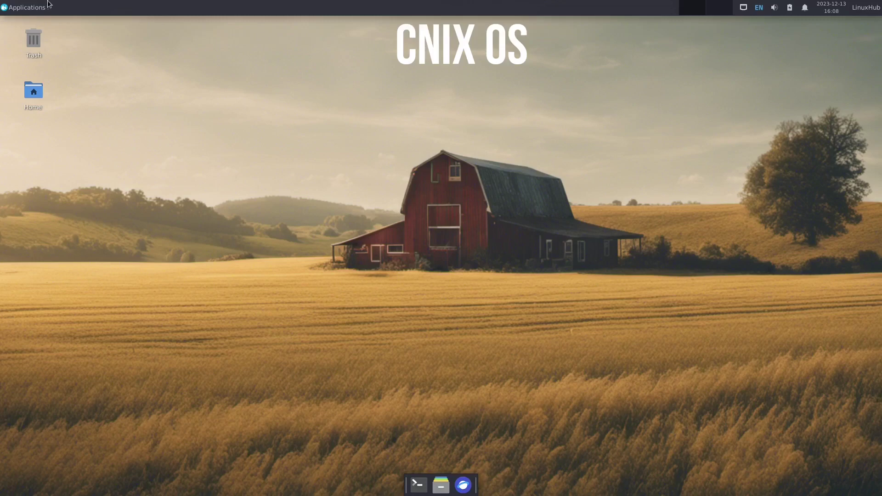
- Launch a new Xfce Terminal from the System category and maximize it
{"action": "mouse_move", "coordinate": [30, 5]}
{"action": "left_click", "coordinate": [11, 7]}
{"action": "left_click", "coordinate": [52, 199]}
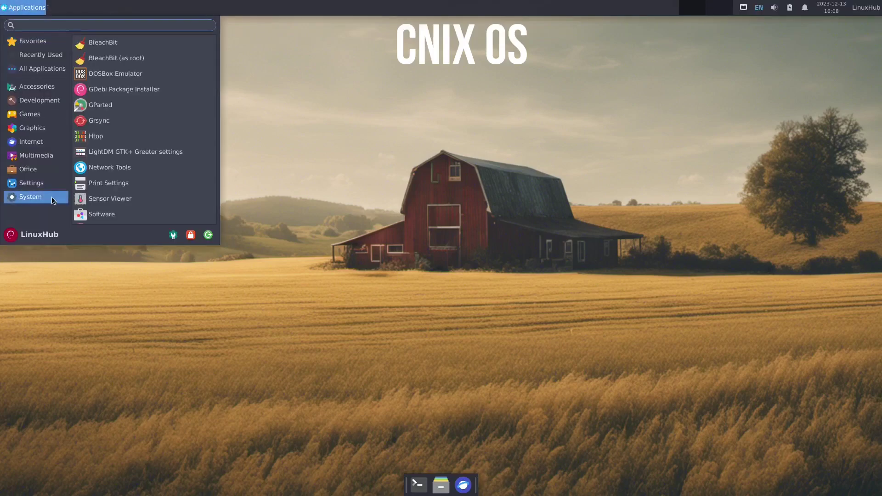
{"action": "scroll", "coordinate": [187, 190], "scroll_direction": "down", "scroll_amount": 8}
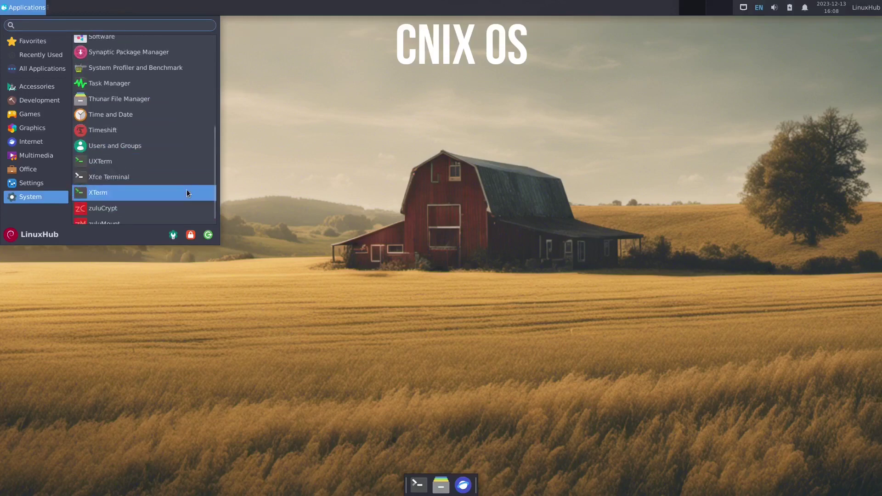
{"action": "left_click", "coordinate": [111, 167]}
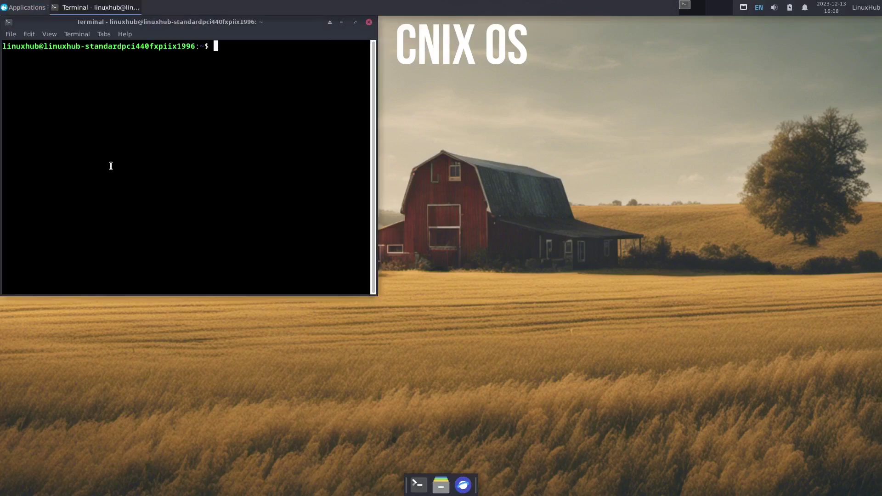
{"action": "double_click", "coordinate": [300, 22]}
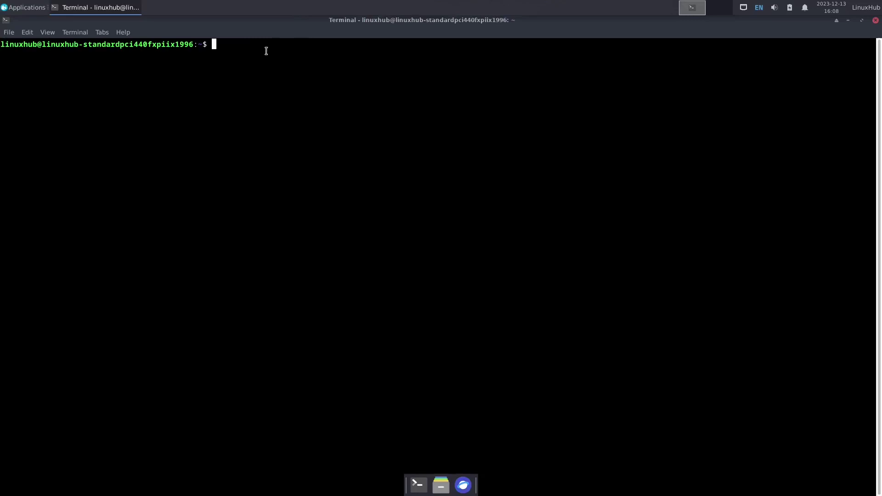
- Run neofetch, zoom in, select the OS, Kernel and DE lines, then close the terminal
{"action": "type", "text": "n"}
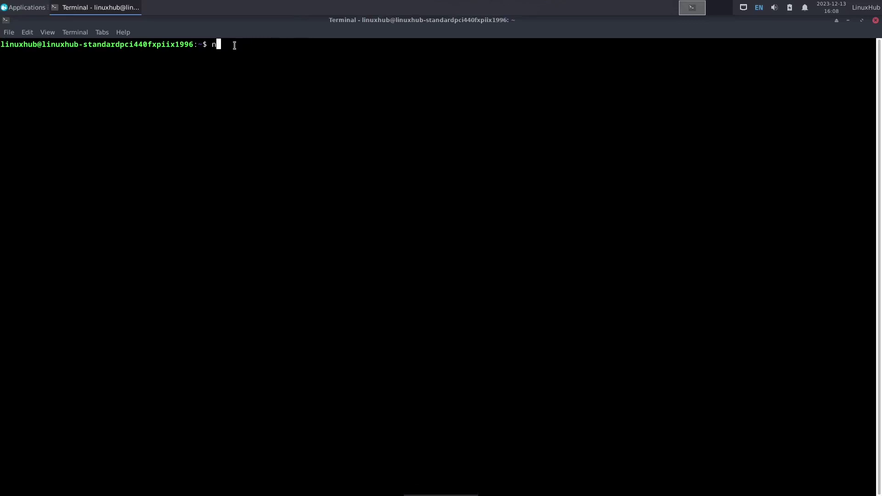
{"action": "type", "text": "eofetch"}
{"action": "key", "text": "Return"}
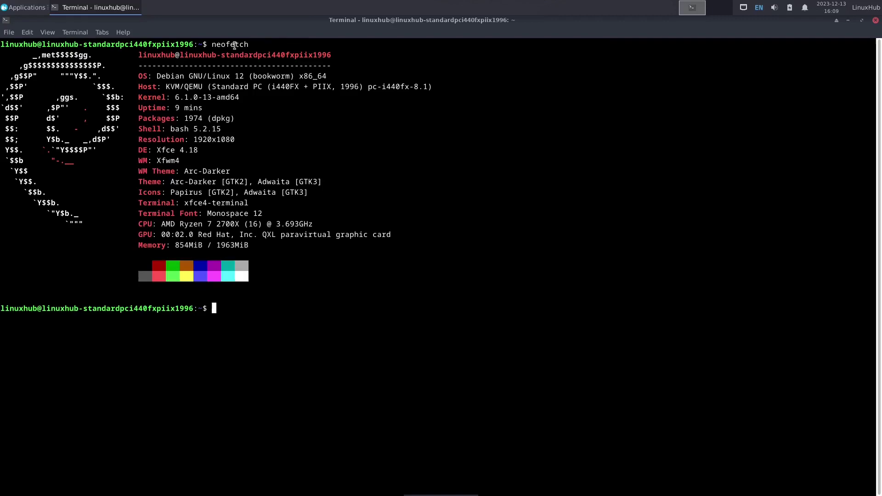
{"action": "key", "text": "ctrl+plus"}
{"action": "key", "text": "ctrl+plus"}
{"action": "key", "text": "ctrl+plus"}
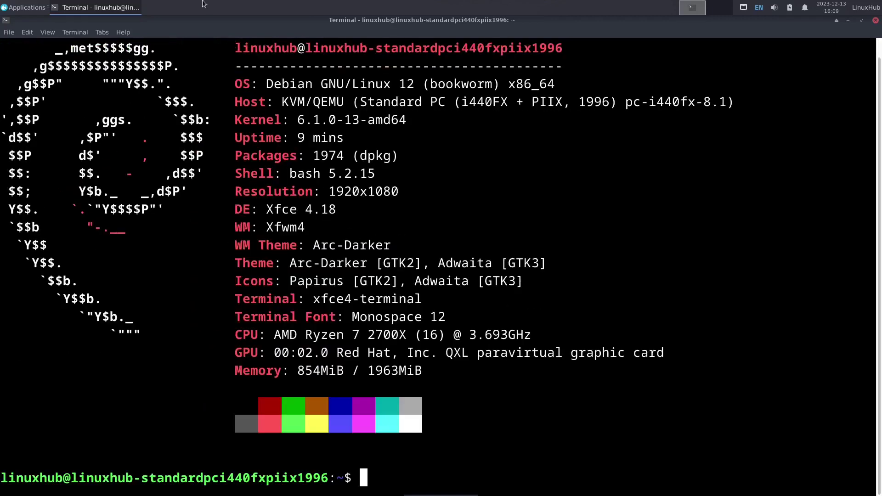
{"action": "triple_click", "coordinate": [283, 83]}
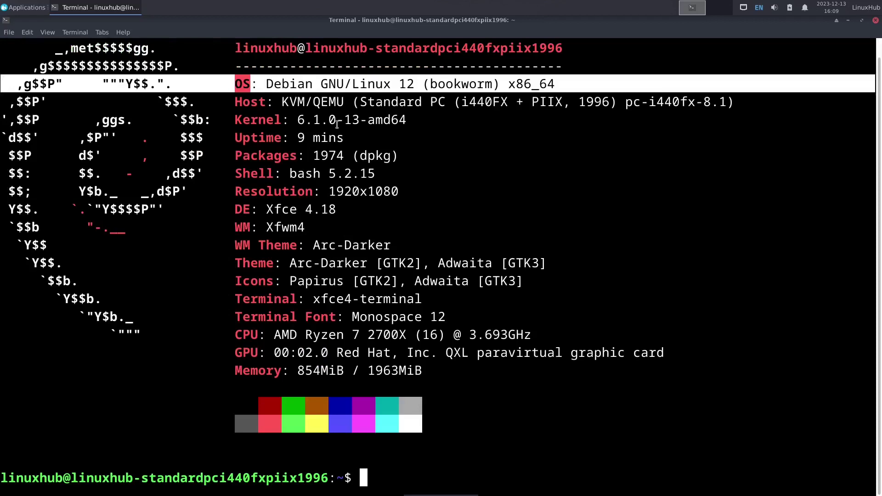
{"action": "triple_click", "coordinate": [317, 120]}
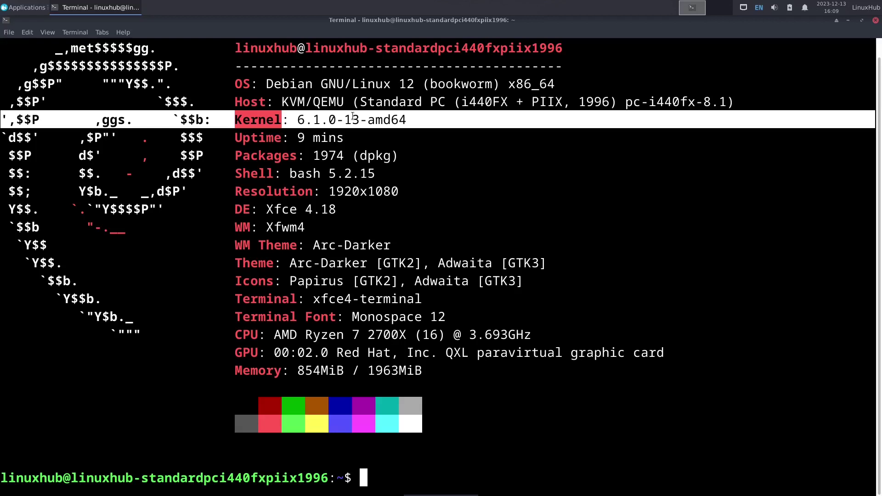
{"action": "triple_click", "coordinate": [279, 210]}
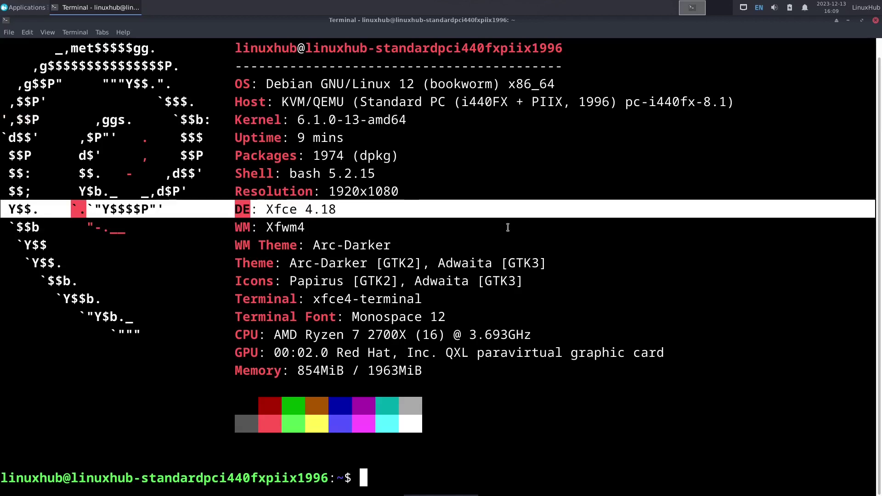
{"action": "left_click", "coordinate": [875, 20]}
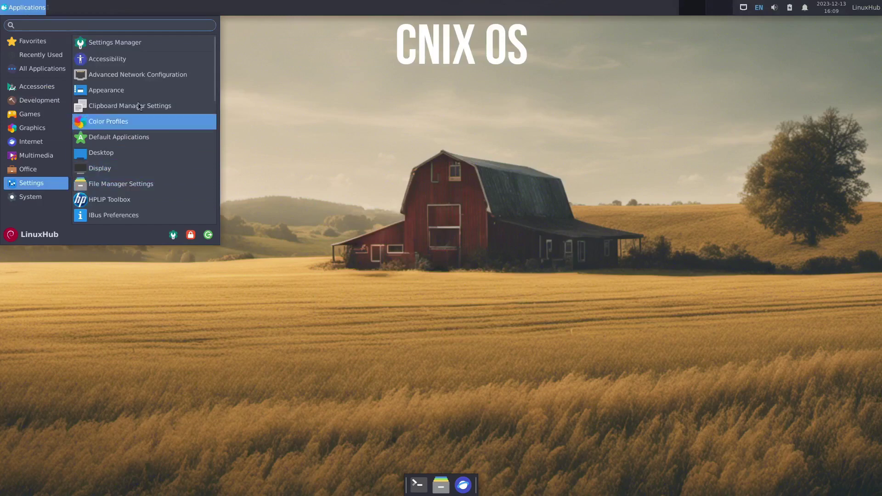
- Open Appearance and drag it right, then open Home in Thunar, unmaximize and position it beside
{"action": "left_click", "coordinate": [112, 87]}
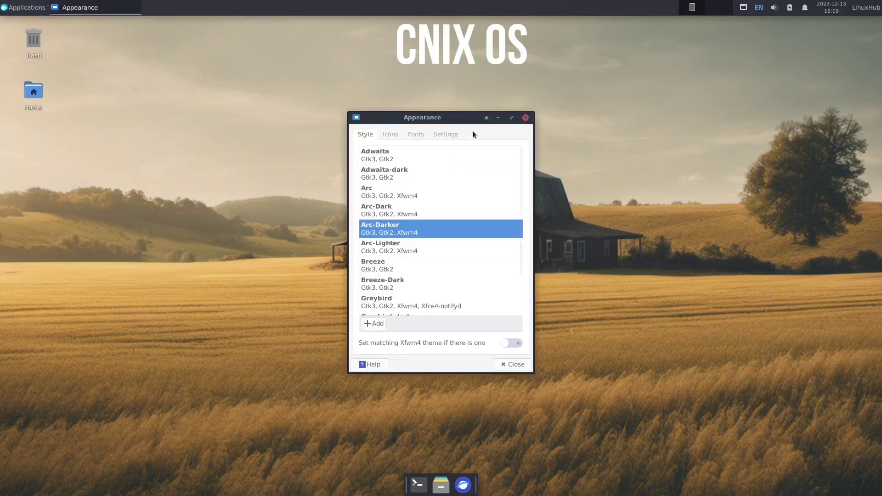
{"action": "left_click_drag", "start_coordinate": [446, 118], "coordinate": [751, 62]}
{"action": "double_click", "coordinate": [33, 94]}
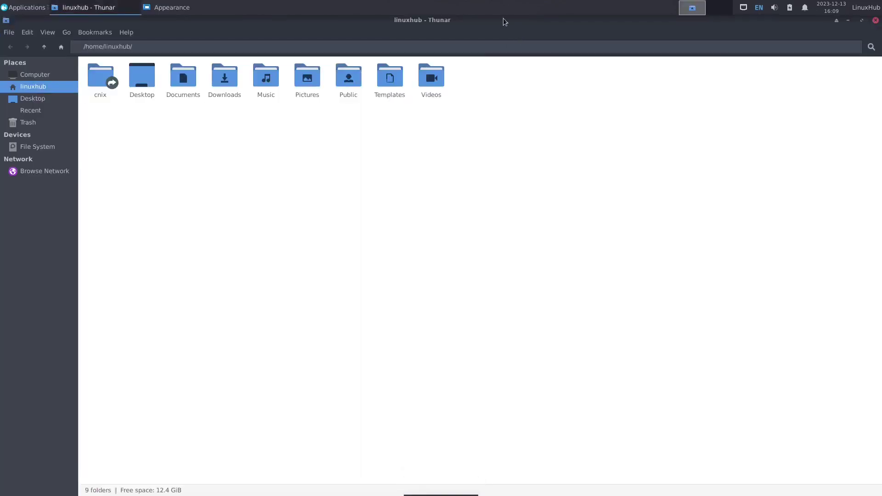
{"action": "double_click", "coordinate": [503, 20]}
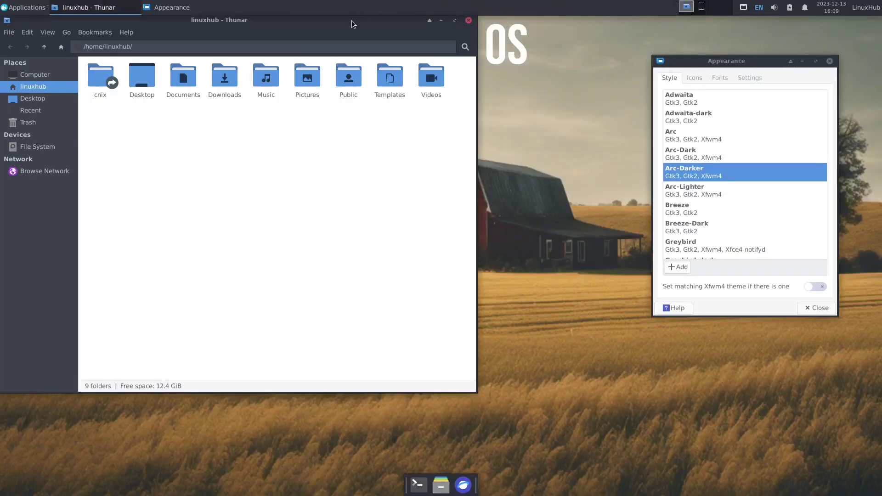
{"action": "left_click_drag", "start_coordinate": [352, 24], "coordinate": [431, 57]}
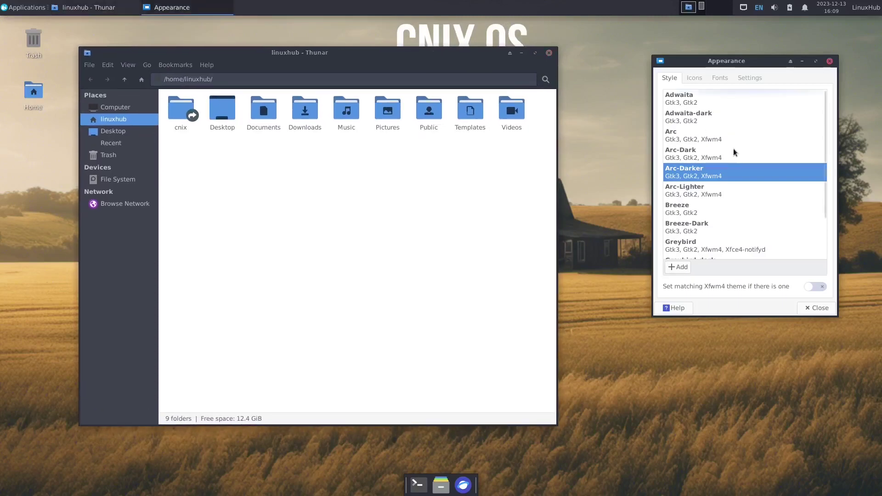
- Preview the Adwaita, Adwaita-dark, Arc, Arc-Dark and Arc-Lighter style themes
{"action": "left_click", "coordinate": [682, 97]}
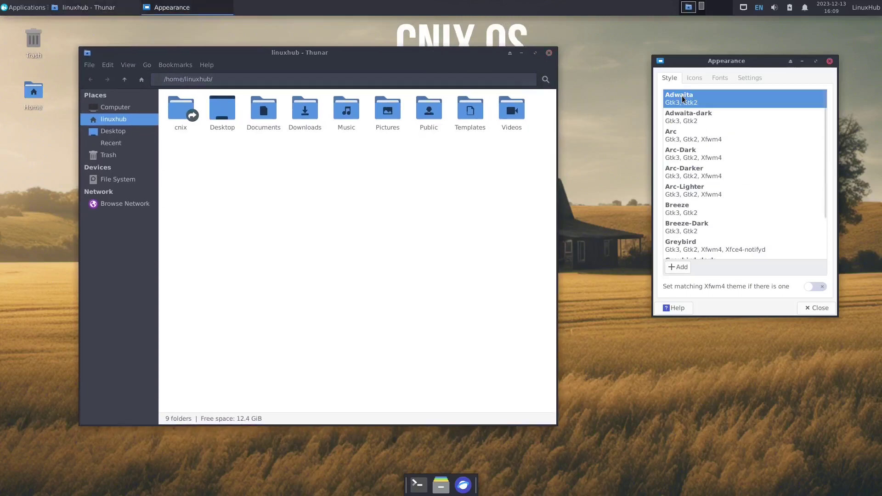
{"action": "left_click", "coordinate": [702, 123]}
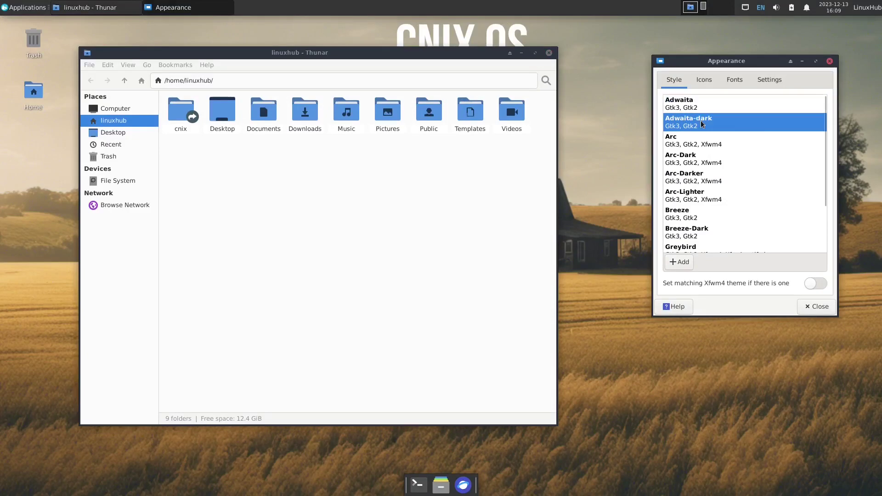
{"action": "left_click", "coordinate": [693, 136]}
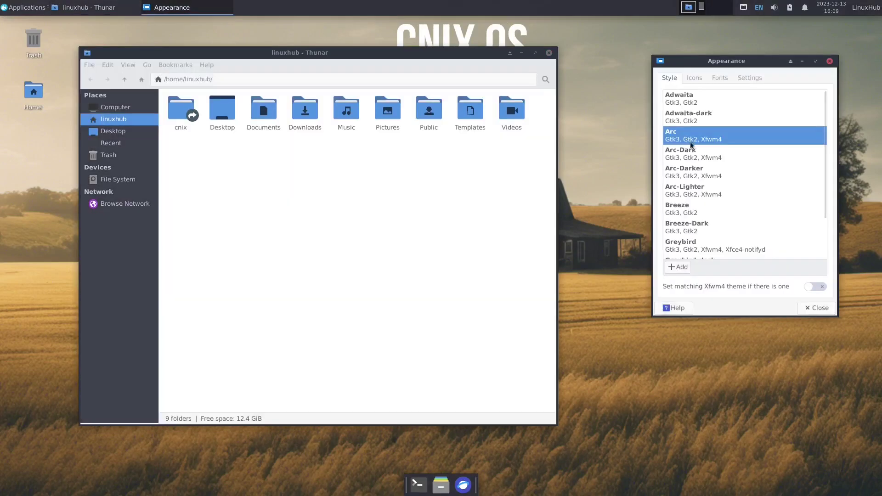
{"action": "left_click", "coordinate": [683, 150]}
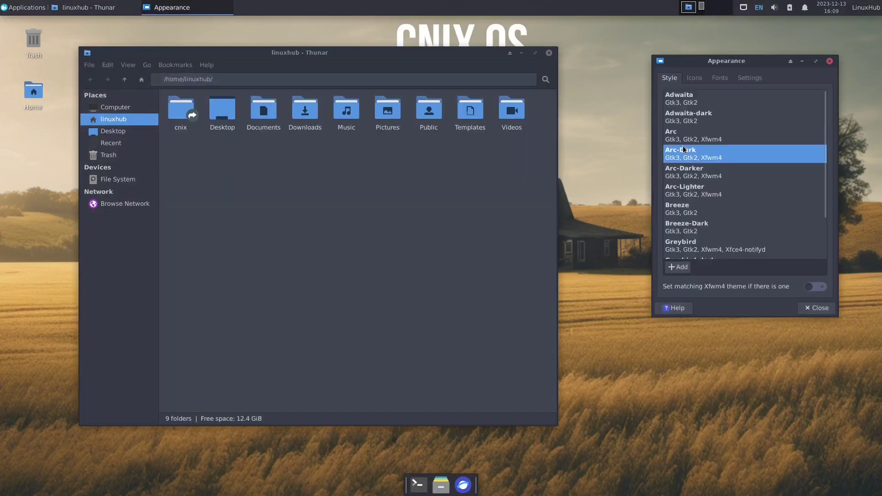
{"action": "left_click", "coordinate": [709, 190]}
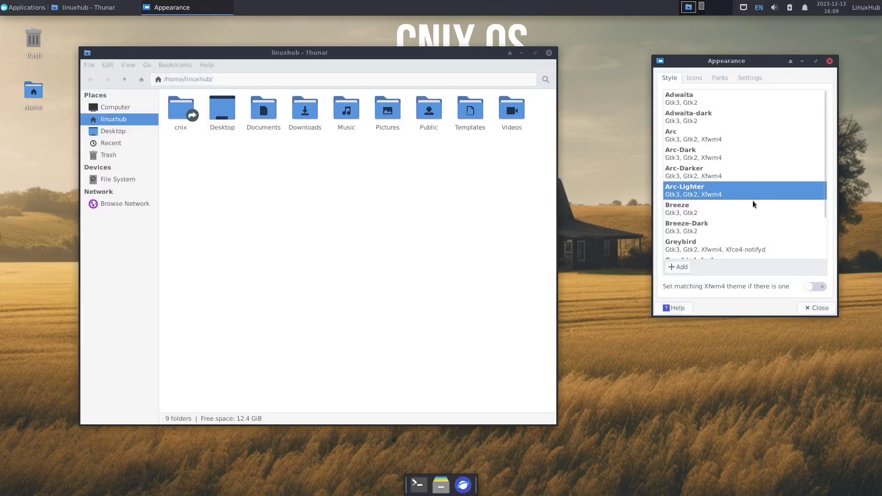
- Try the Breeze-Dark, Greybird, Greybird-dark and Numix style themes
{"action": "scroll", "coordinate": [695, 223], "scroll_direction": "down", "scroll_amount": 2}
{"action": "left_click", "coordinate": [699, 178]}
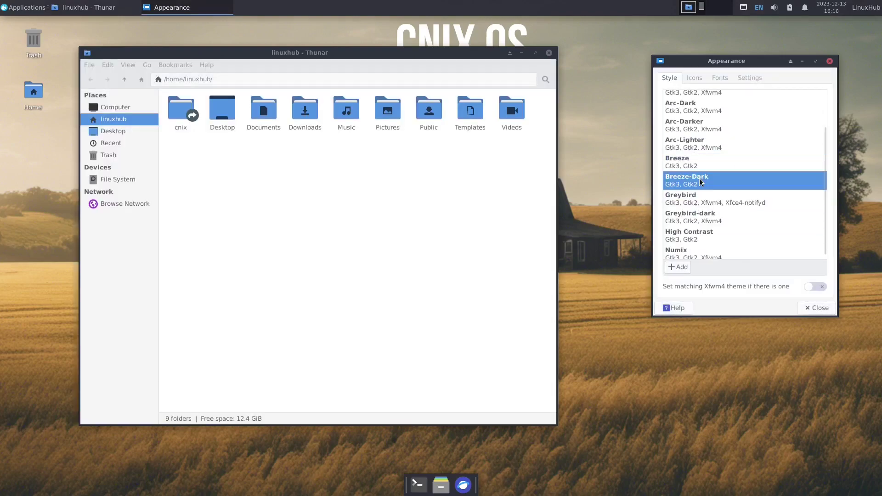
{"action": "left_click", "coordinate": [699, 201]}
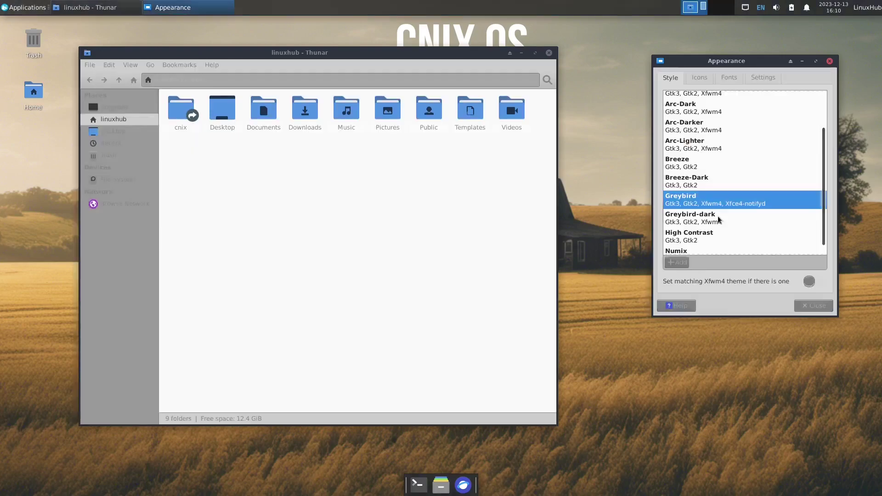
{"action": "left_click", "coordinate": [698, 220]}
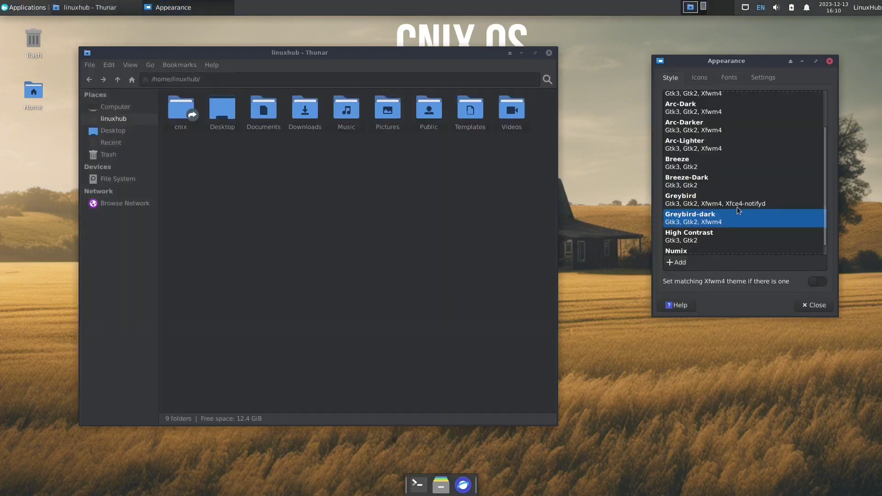
{"action": "scroll", "coordinate": [737, 207], "scroll_direction": "down", "scroll_amount": 1}
{"action": "left_click", "coordinate": [693, 245]}
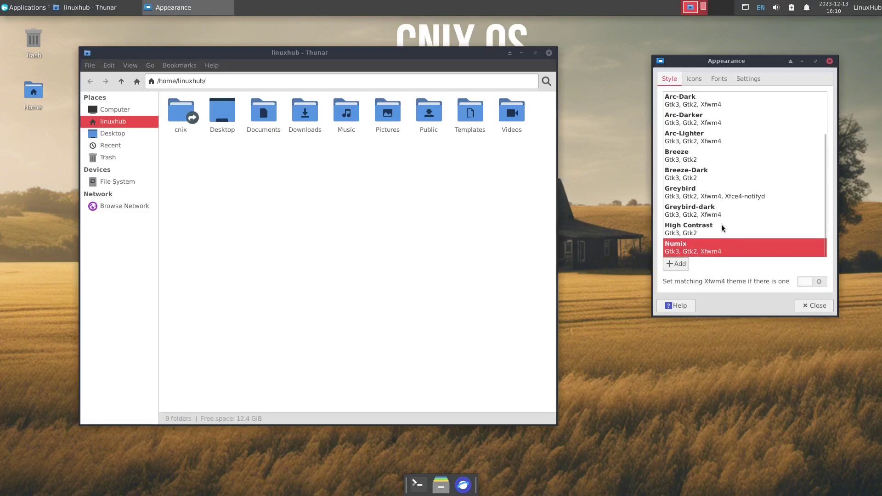
{"action": "scroll", "coordinate": [721, 224], "scroll_direction": "up", "scroll_amount": 3}
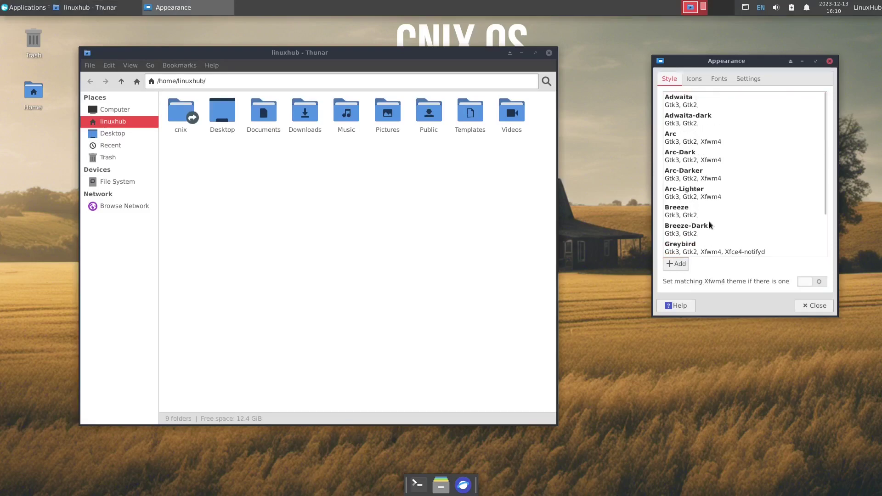
- Revisit Breeze-Dark, settle on Arc-Dark, and close the Appearance settings
{"action": "left_click", "coordinate": [695, 225]}
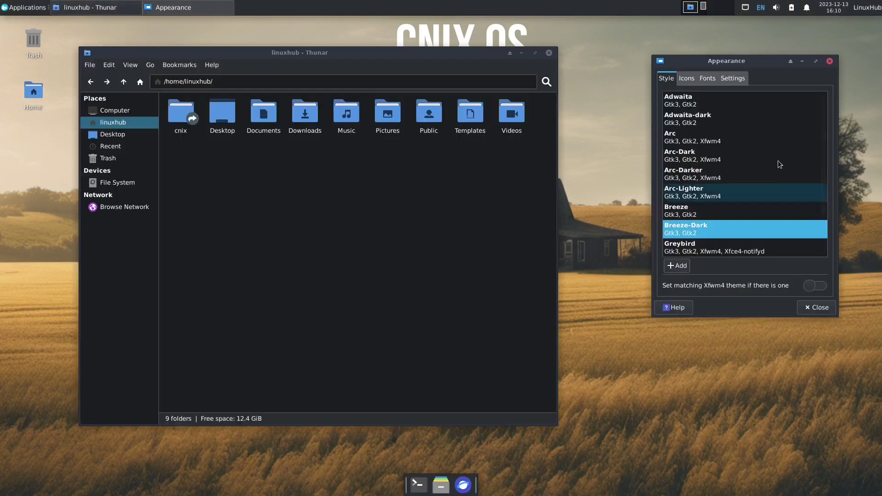
{"action": "left_click", "coordinate": [699, 158]}
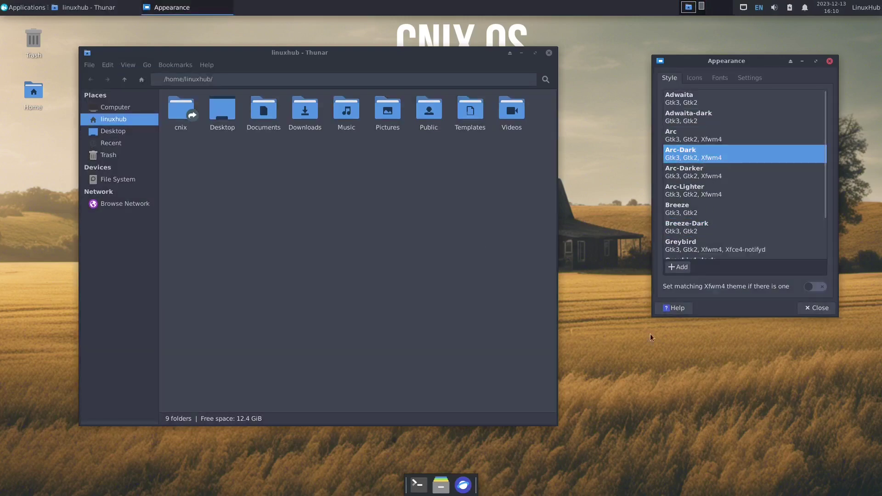
{"action": "left_click", "coordinate": [807, 309]}
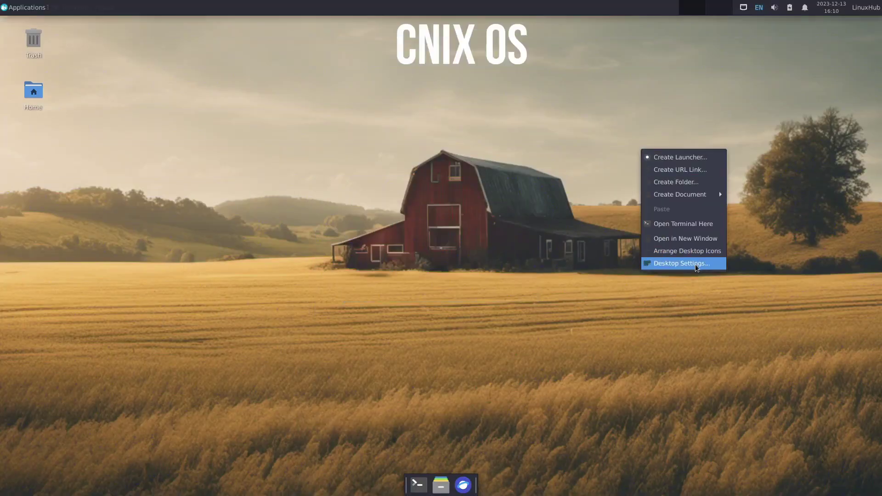
- Open Desktop Settings, preview the teal Debian wallpaper, then restore the barn cnixoswp1.png wallpaper
{"action": "left_click", "coordinate": [695, 264]}
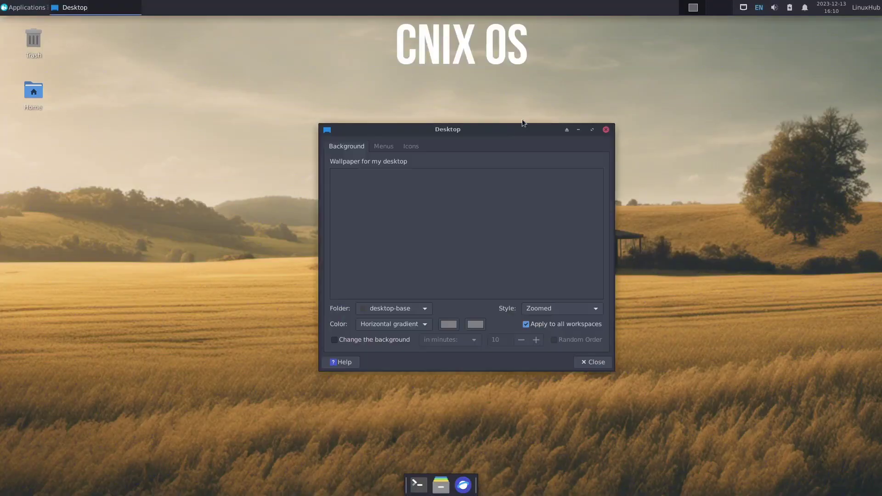
{"action": "left_click_drag", "start_coordinate": [617, 94], "coordinate": [754, 42]}
{"action": "left_click", "coordinate": [710, 106]}
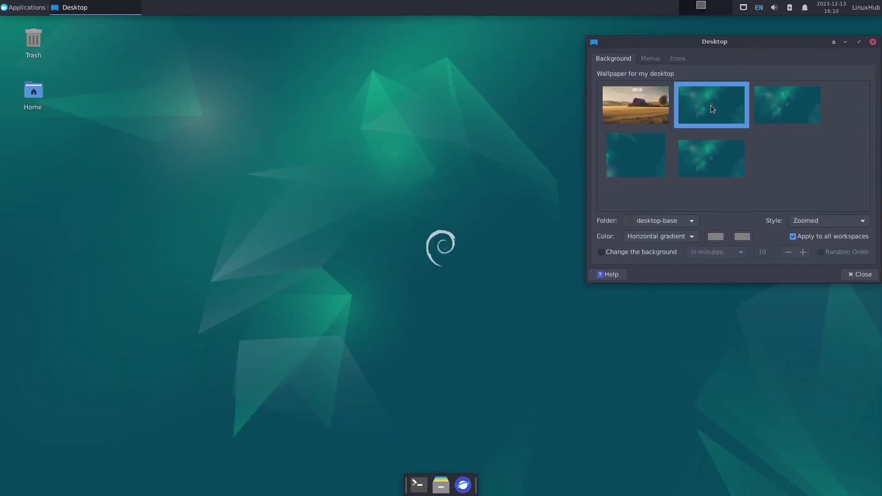
{"action": "left_click", "coordinate": [630, 101]}
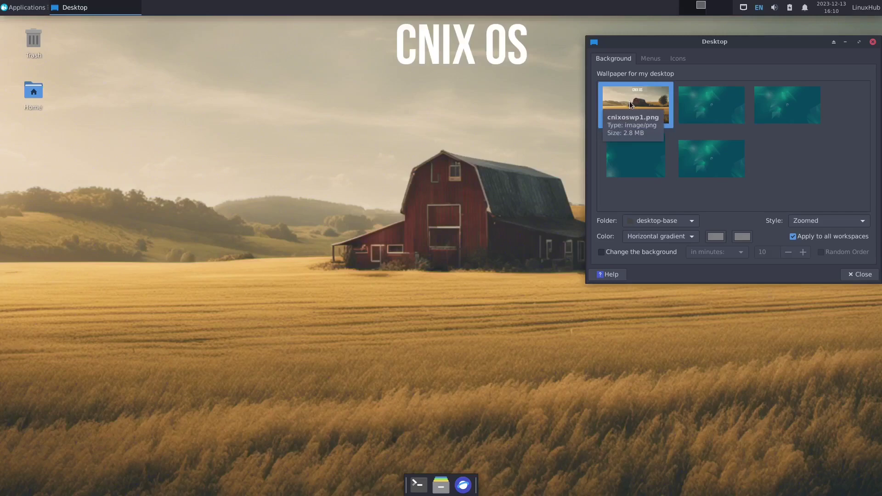
- Switch to the backgrounds folder and preview the barn, hills, cowgirl, eagle and cloudy-field wallpapers
{"action": "left_click", "coordinate": [670, 222]}
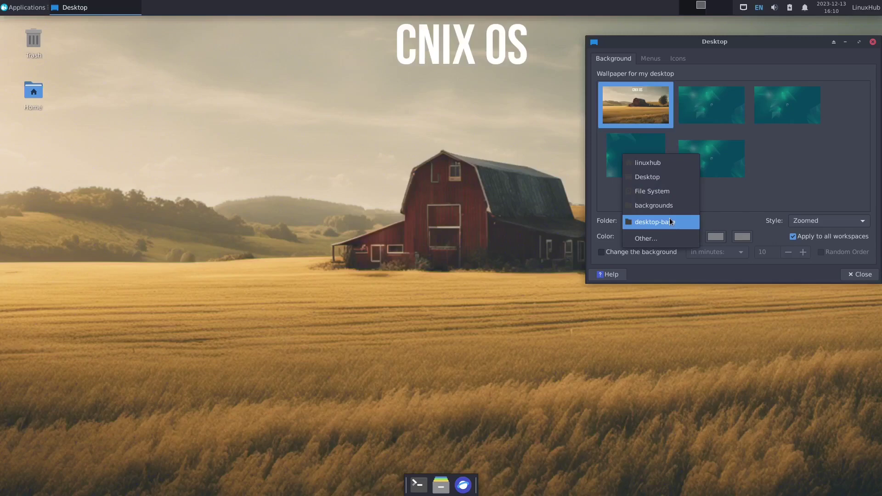
{"action": "left_click", "coordinate": [662, 206]}
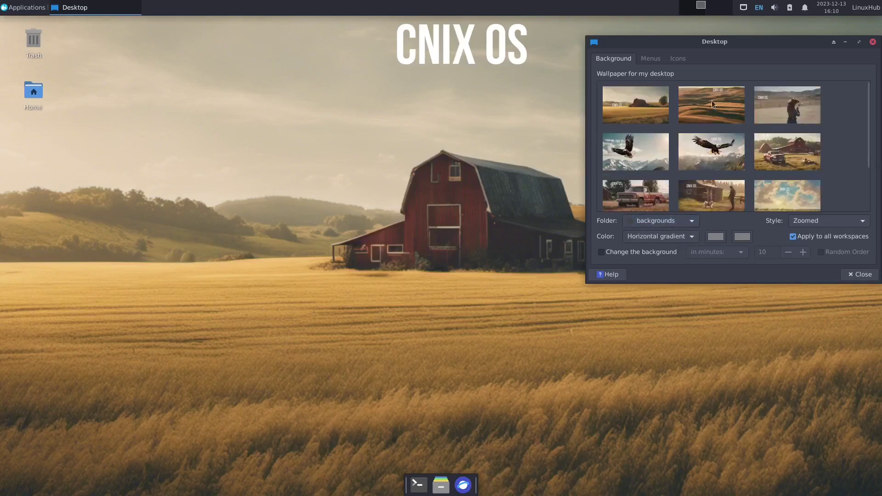
{"action": "left_click", "coordinate": [632, 100]}
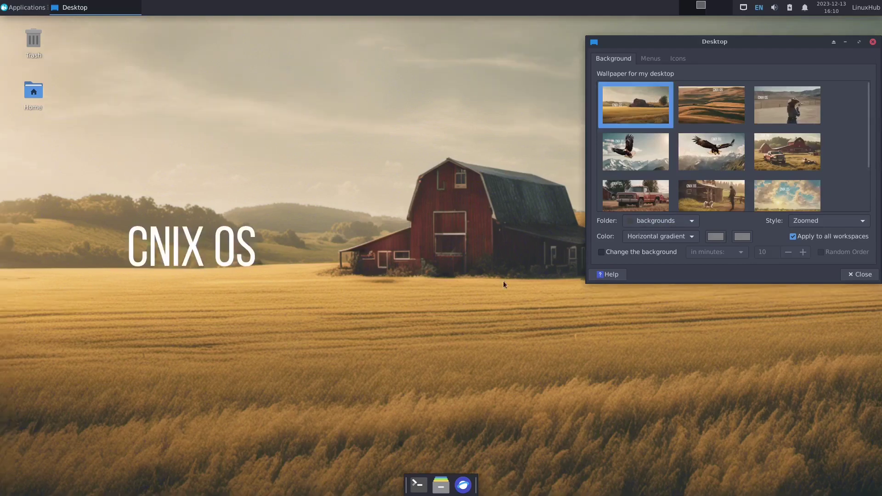
{"action": "left_click", "coordinate": [714, 107]}
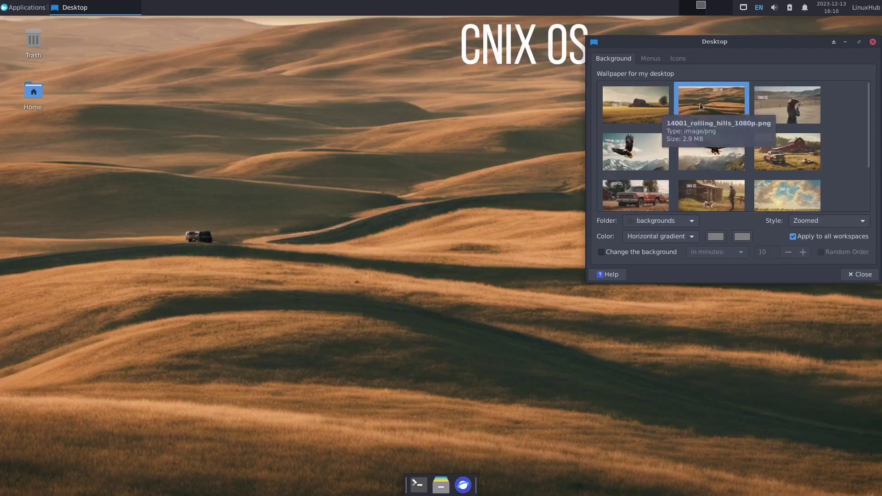
{"action": "left_click", "coordinate": [808, 107]}
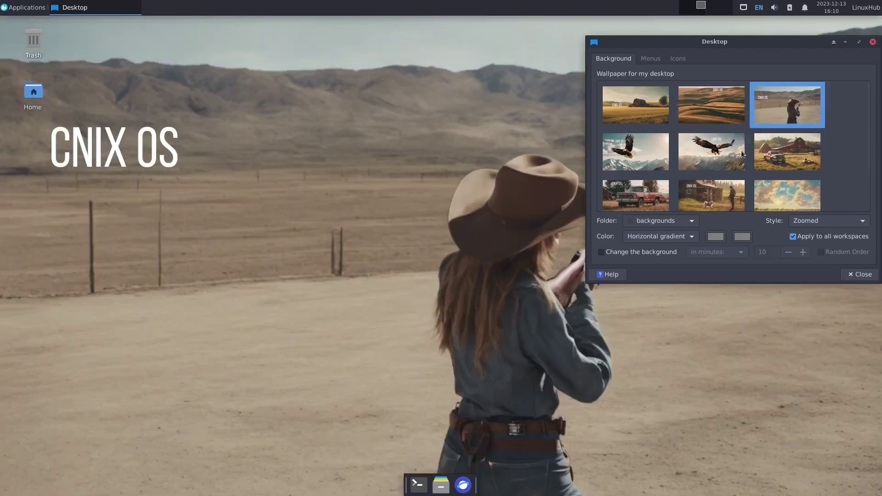
{"action": "left_click", "coordinate": [642, 163]}
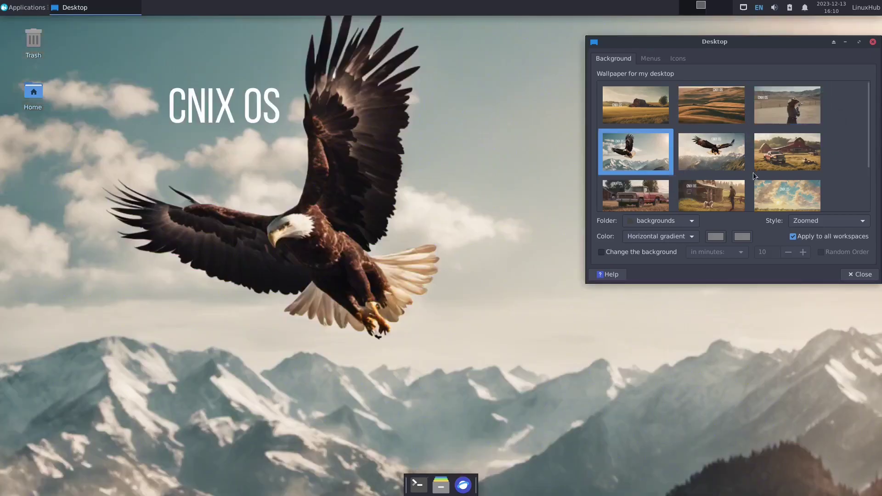
{"action": "left_click", "coordinate": [784, 206]}
- Try the blue, red pickup, eagle and cowgirl wallpapers, ending on the barn field wallpaper
{"action": "scroll", "coordinate": [684, 150], "scroll_direction": "down", "scroll_amount": 2}
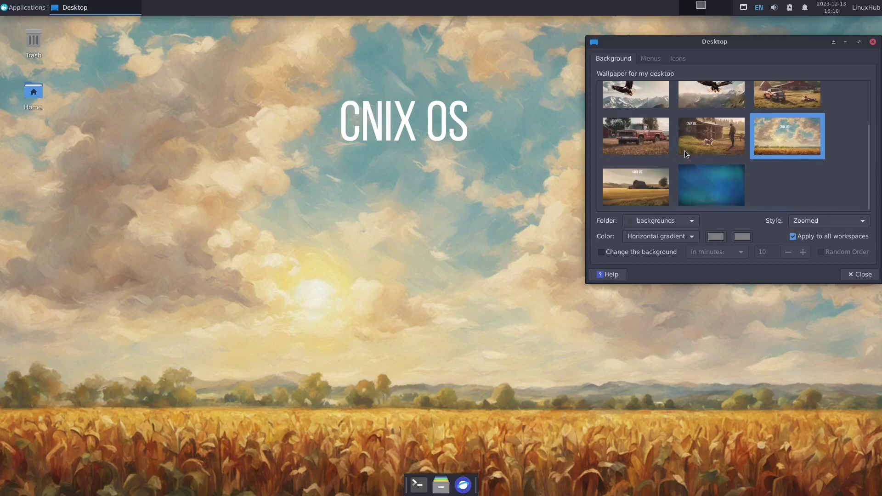
{"action": "left_click", "coordinate": [627, 191]}
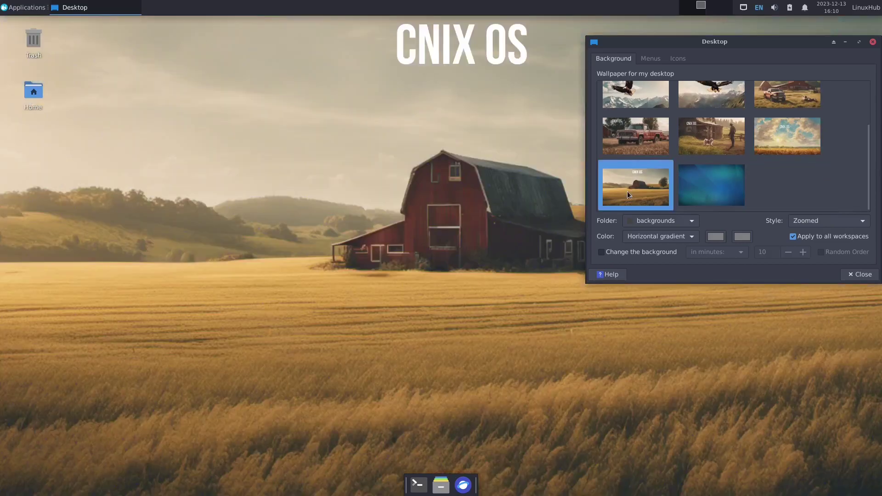
{"action": "left_click", "coordinate": [721, 181]}
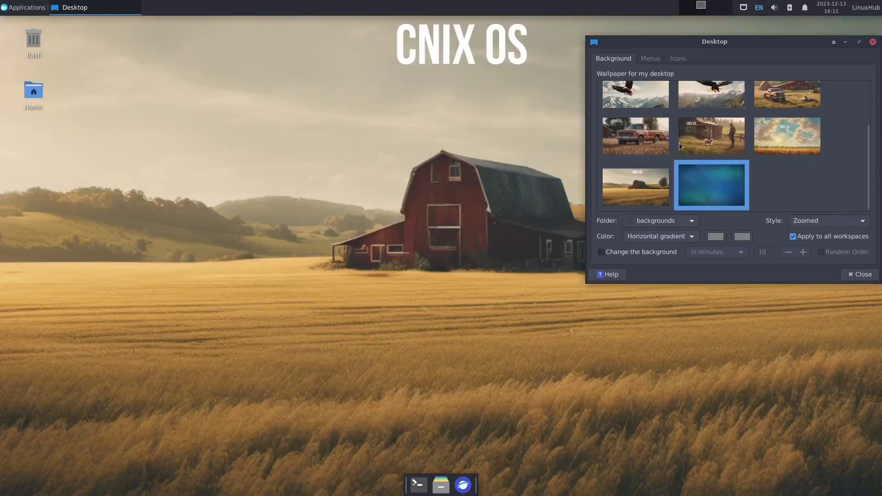
{"action": "left_click", "coordinate": [643, 129]}
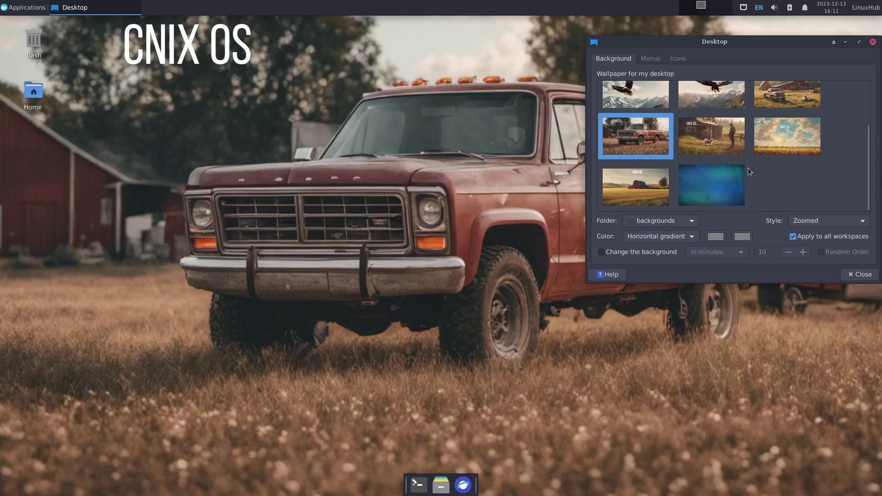
{"action": "scroll", "coordinate": [707, 176], "scroll_direction": "up", "scroll_amount": 3}
{"action": "left_click", "coordinate": [728, 152]}
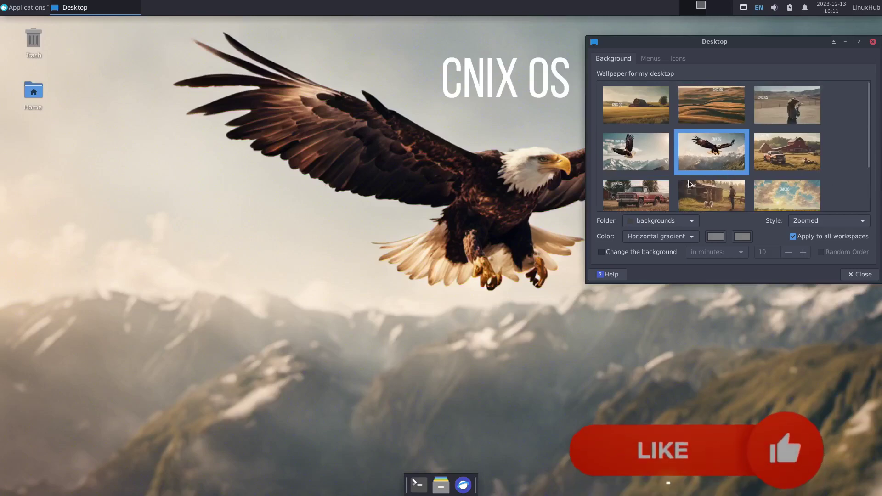
{"action": "left_click", "coordinate": [655, 152]}
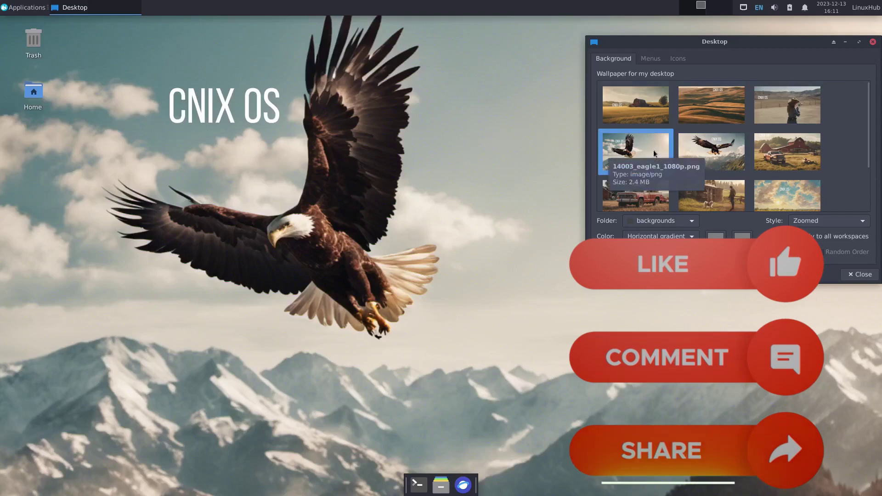
{"action": "left_click", "coordinate": [796, 102]}
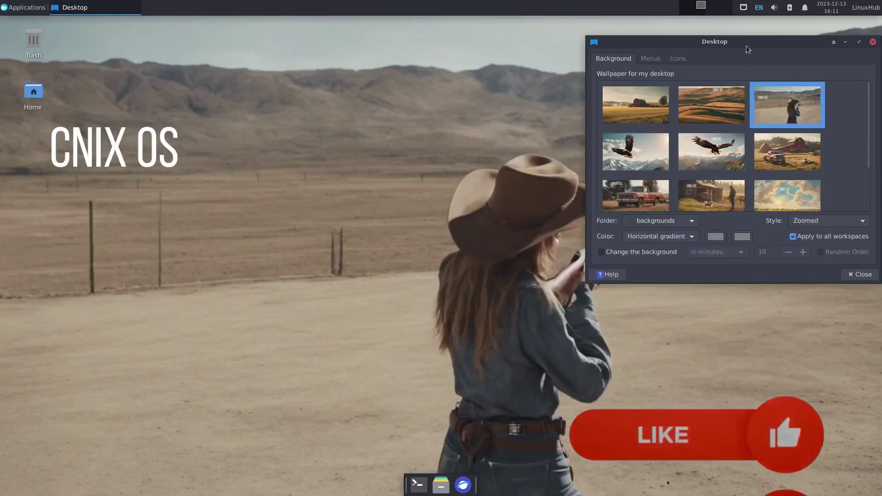
{"action": "mouse_move", "coordinate": [746, 45]}
{"action": "left_mouse_down"}
{"action": "mouse_move", "coordinate": [160, 175]}
{"action": "mouse_move", "coordinate": [571, 102]}
{"action": "mouse_move", "coordinate": [753, 42]}
{"action": "mouse_move", "coordinate": [745, 40]}
{"action": "left_mouse_up"}
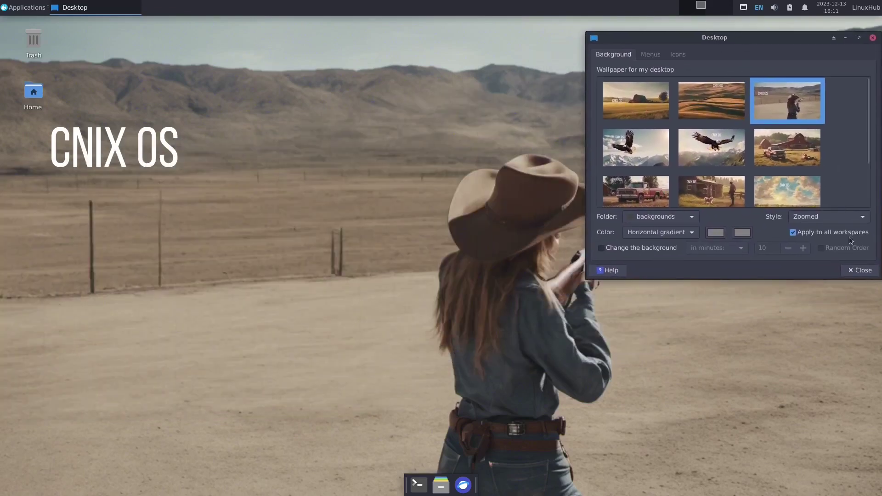
{"action": "left_click", "coordinate": [648, 97]}
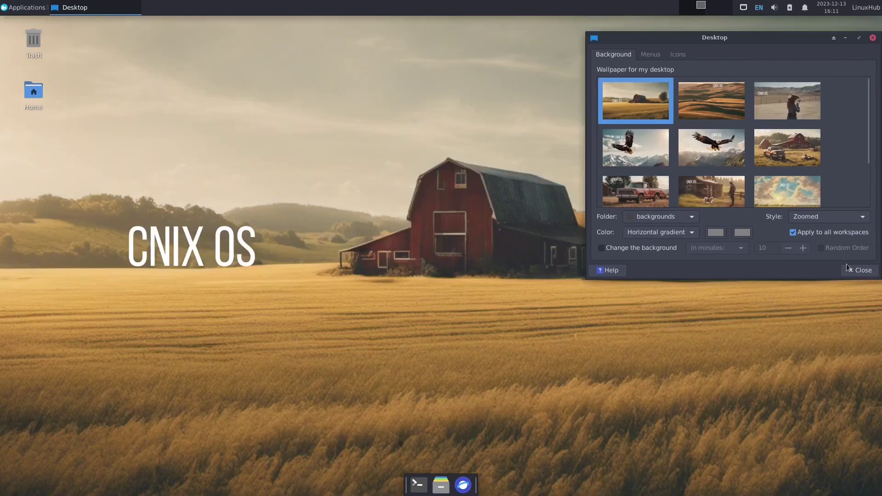
- Close Desktop Settings and open the user session menu from the top panel
{"action": "left_click", "coordinate": [857, 271]}
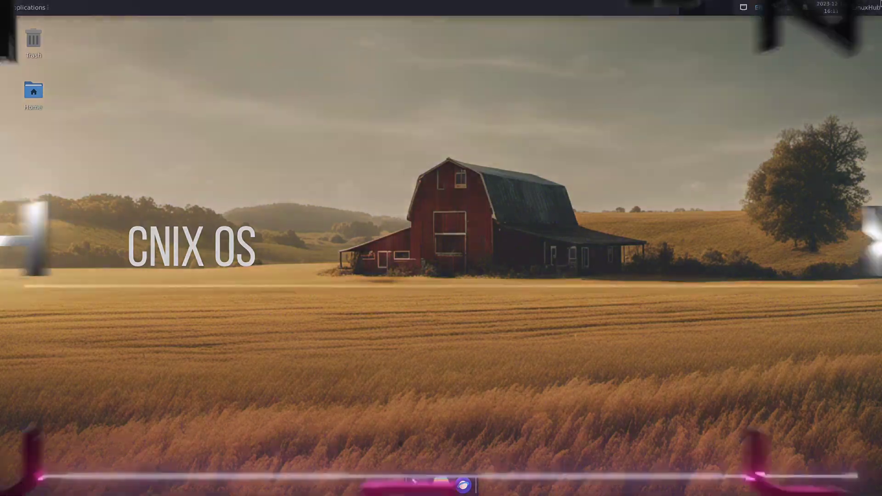
{"action": "left_click", "coordinate": [866, 8]}
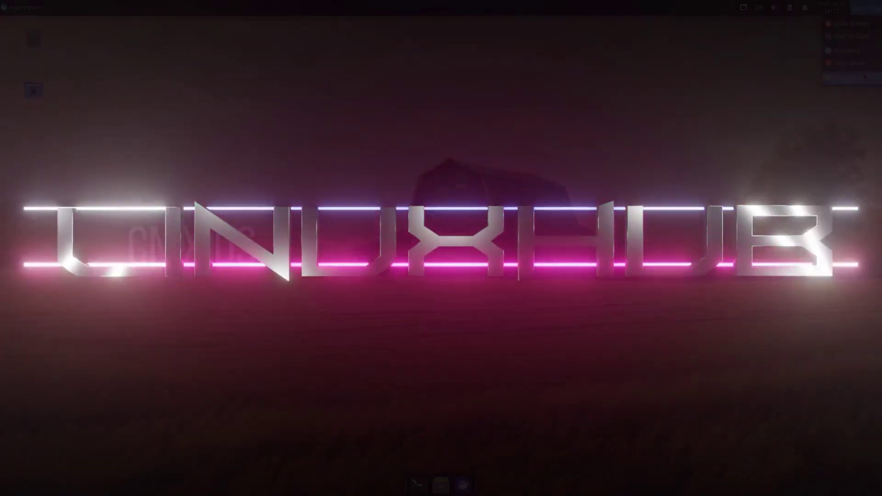